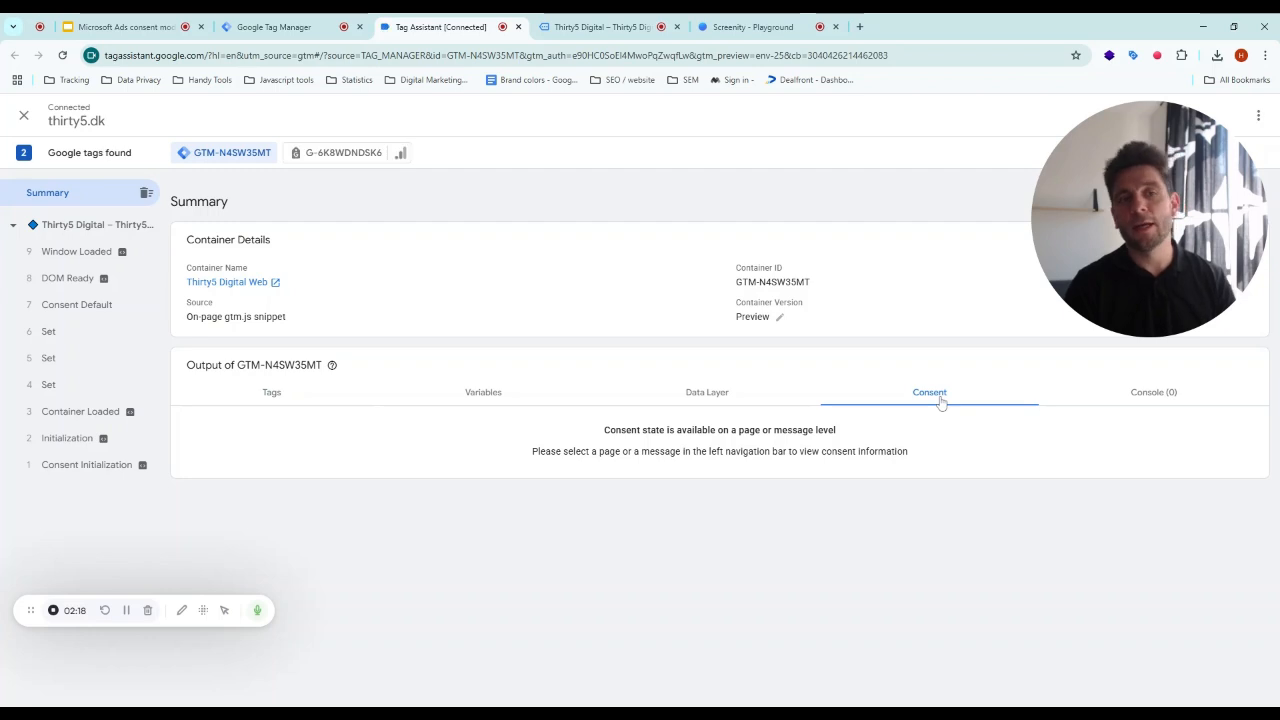
- Inspect the consent state of the early events in the Tag Assistant debug timeline, especially Consent Default
{"action": "left_click", "coordinate": [55, 464]}
{"action": "left_click", "coordinate": [63, 439]}
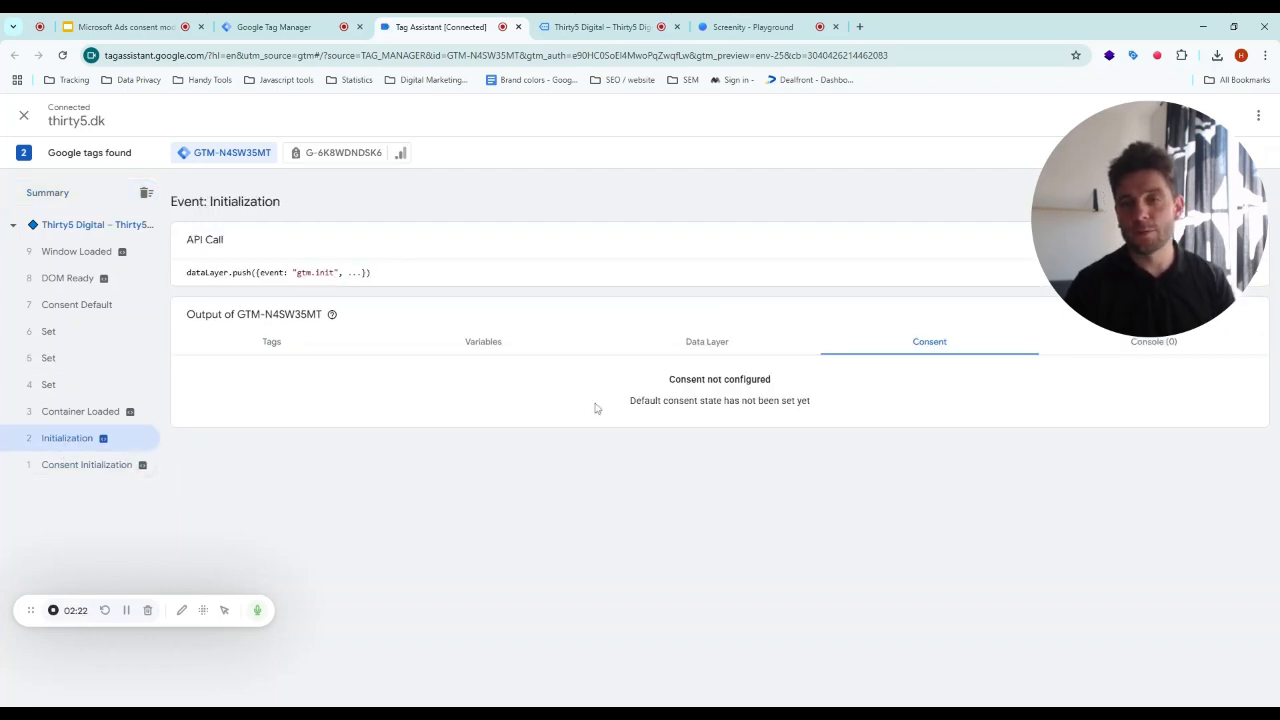
{"action": "left_click", "coordinate": [70, 411]}
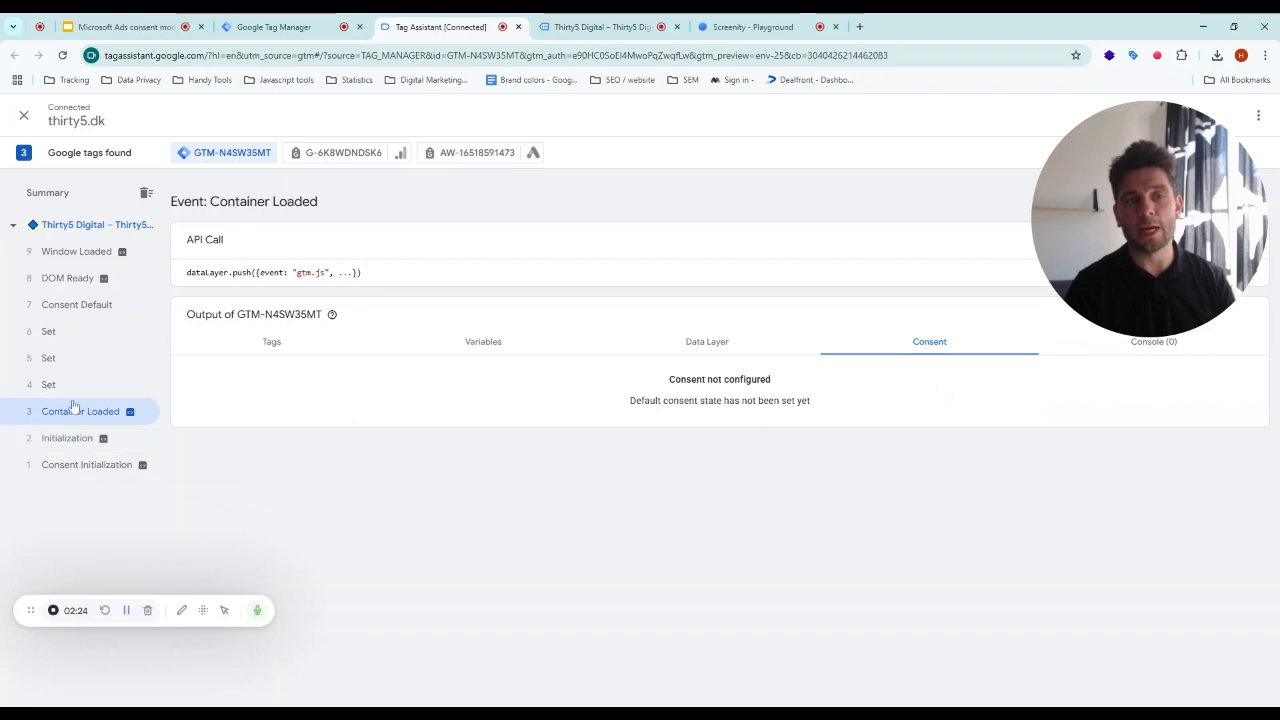
{"action": "left_click", "coordinate": [82, 305]}
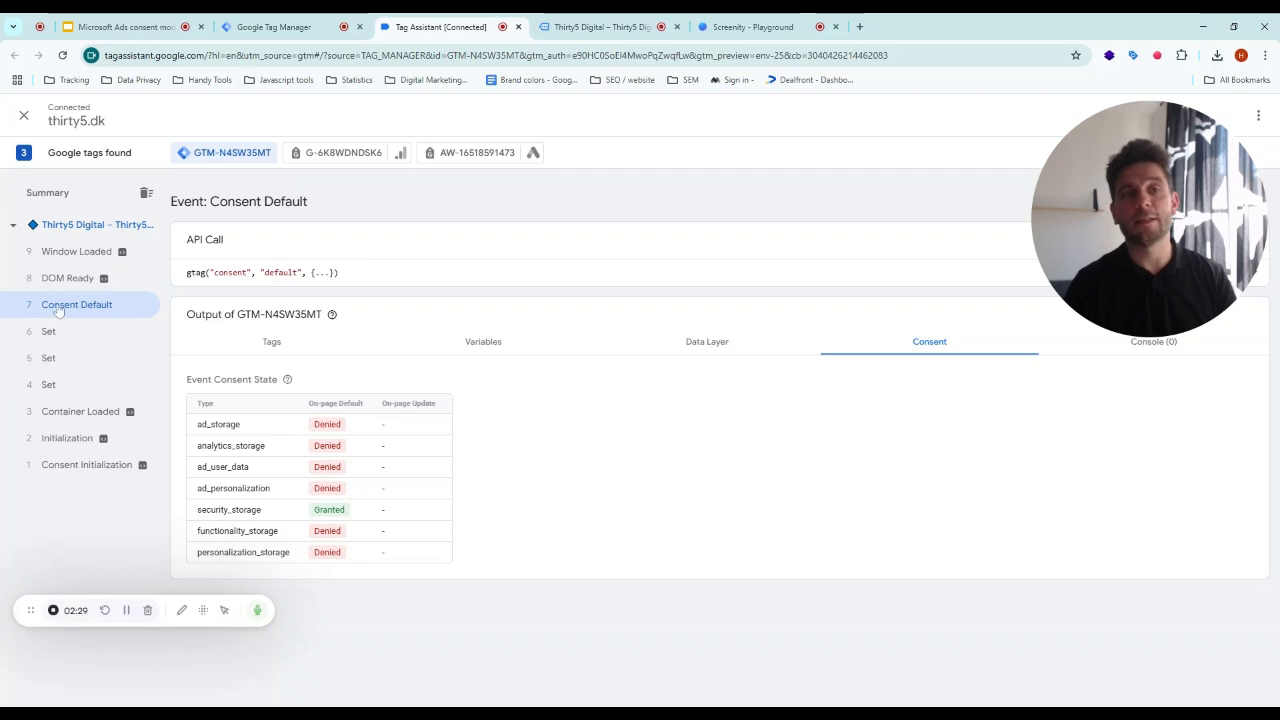
{"action": "left_click", "coordinate": [114, 384]}
{"action": "left_click", "coordinate": [126, 357]}
{"action": "left_click", "coordinate": [122, 331]}
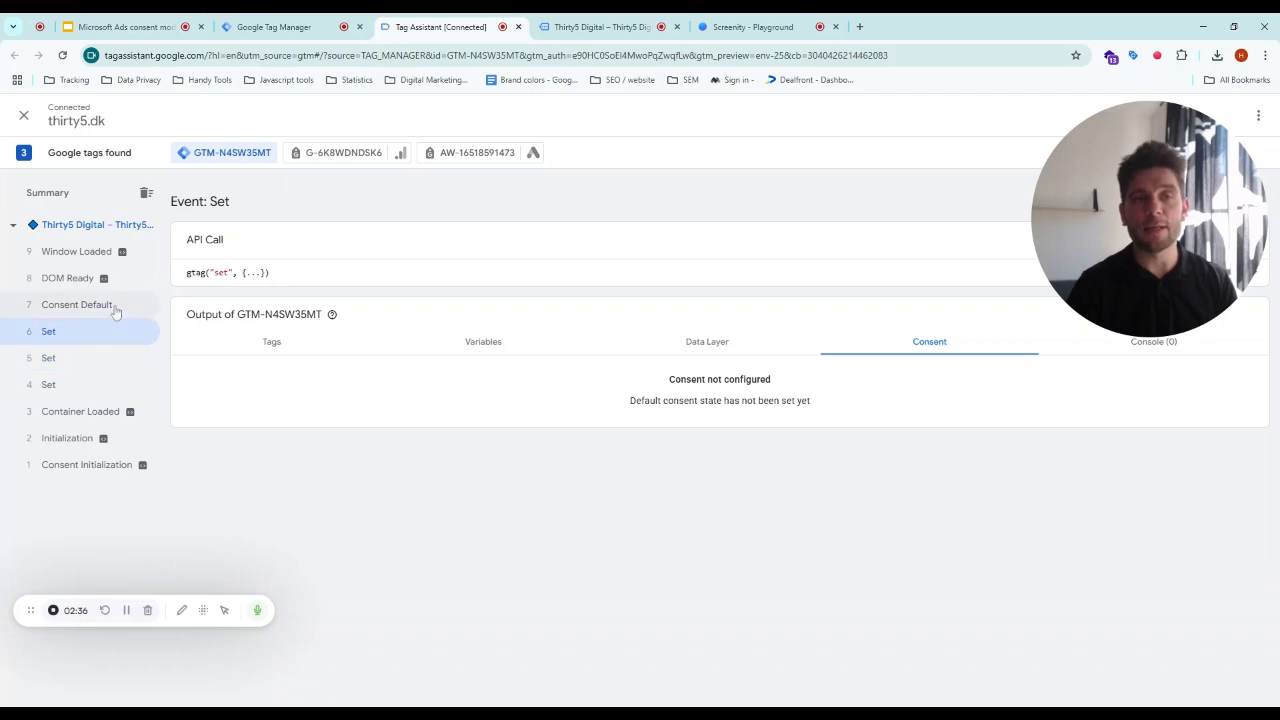
{"action": "left_click", "coordinate": [116, 310]}
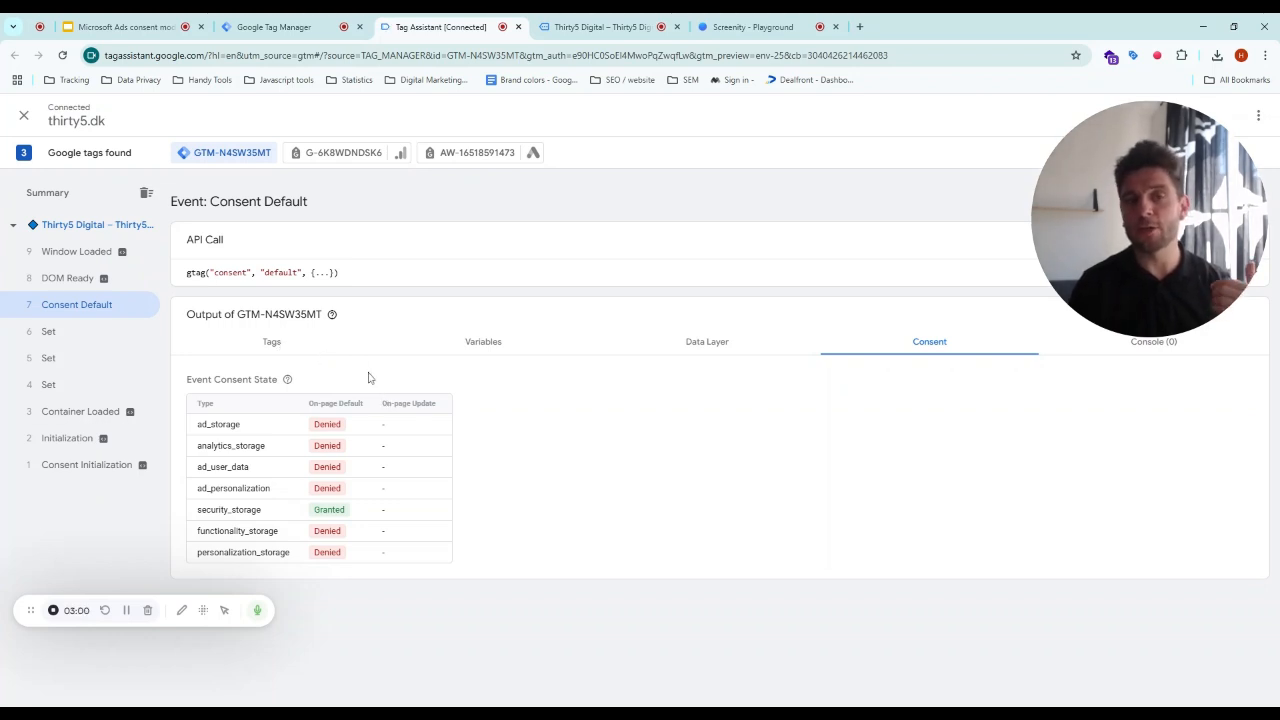
- Examine the DOM Ready event's consent state table
{"action": "left_click", "coordinate": [86, 282]}
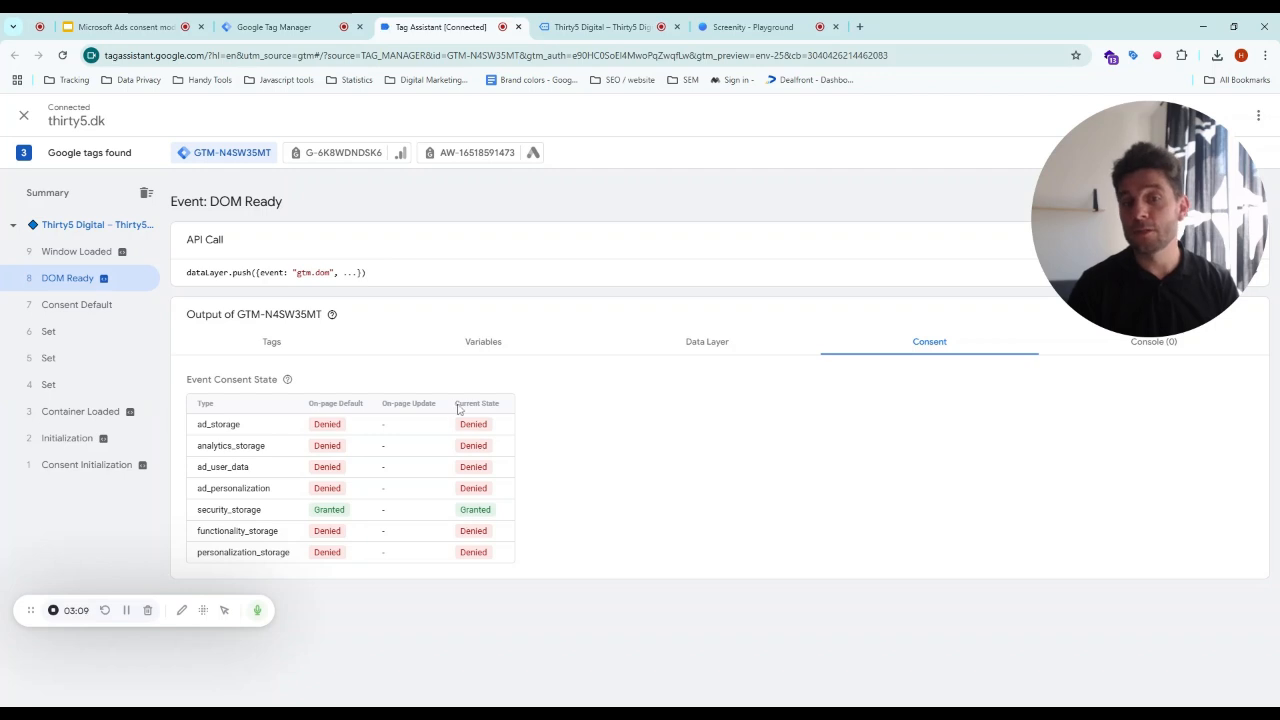
{"action": "left_click_drag", "start_coordinate": [458, 404], "coordinate": [500, 561]}
{"action": "left_click", "coordinate": [492, 557]}
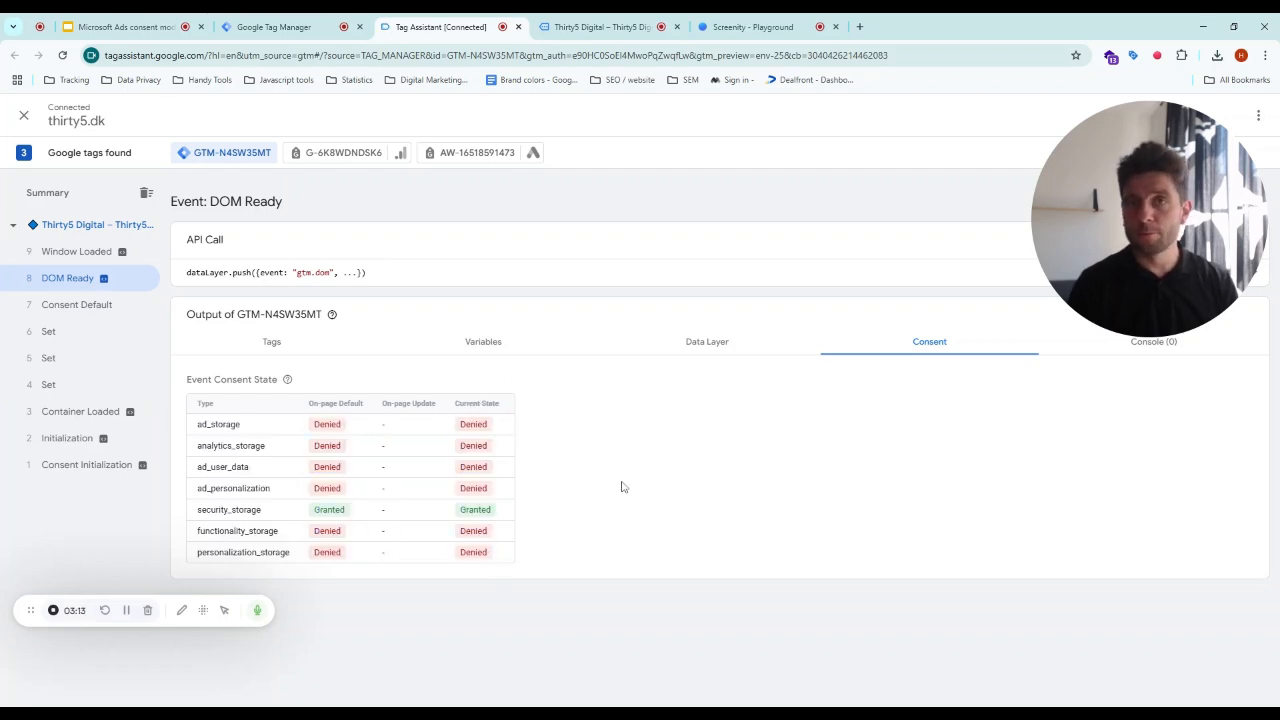
- Close the debugged site and Tag Assistant tabs and return to the Tag Manager workspace
{"action": "left_click", "coordinate": [677, 27]}
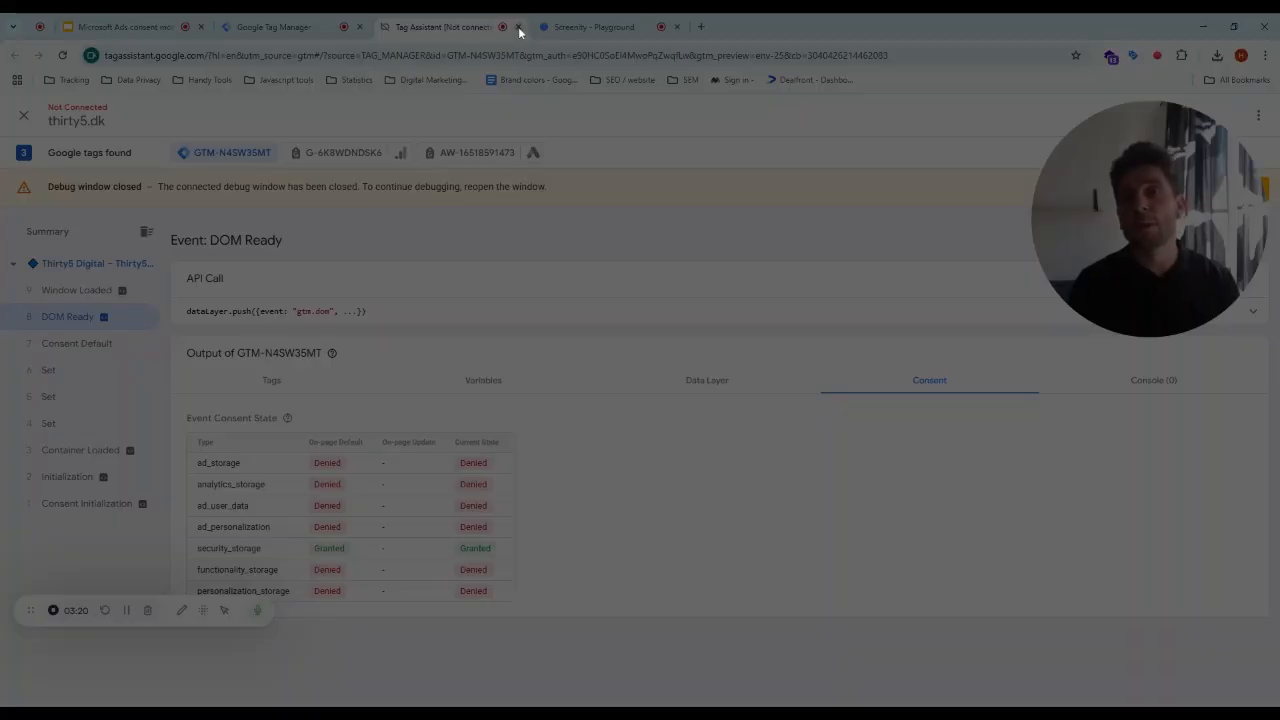
{"action": "left_click", "coordinate": [518, 27]}
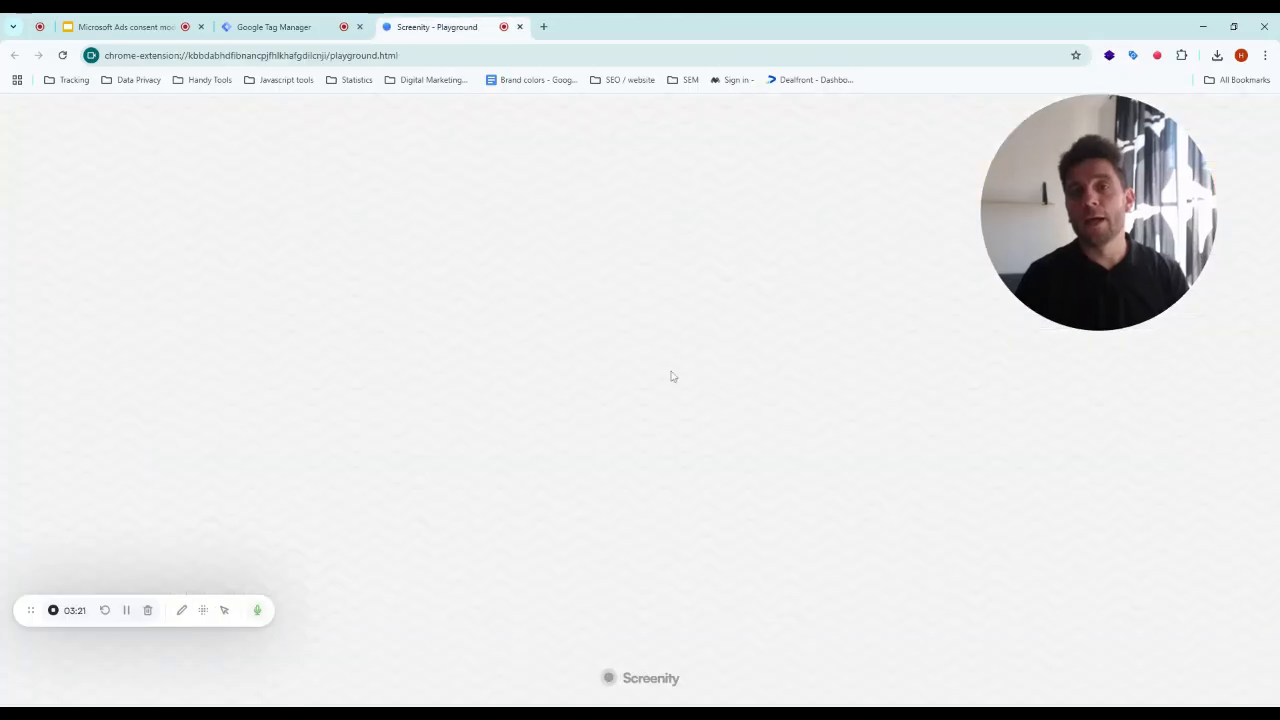
{"action": "left_click", "coordinate": [300, 29]}
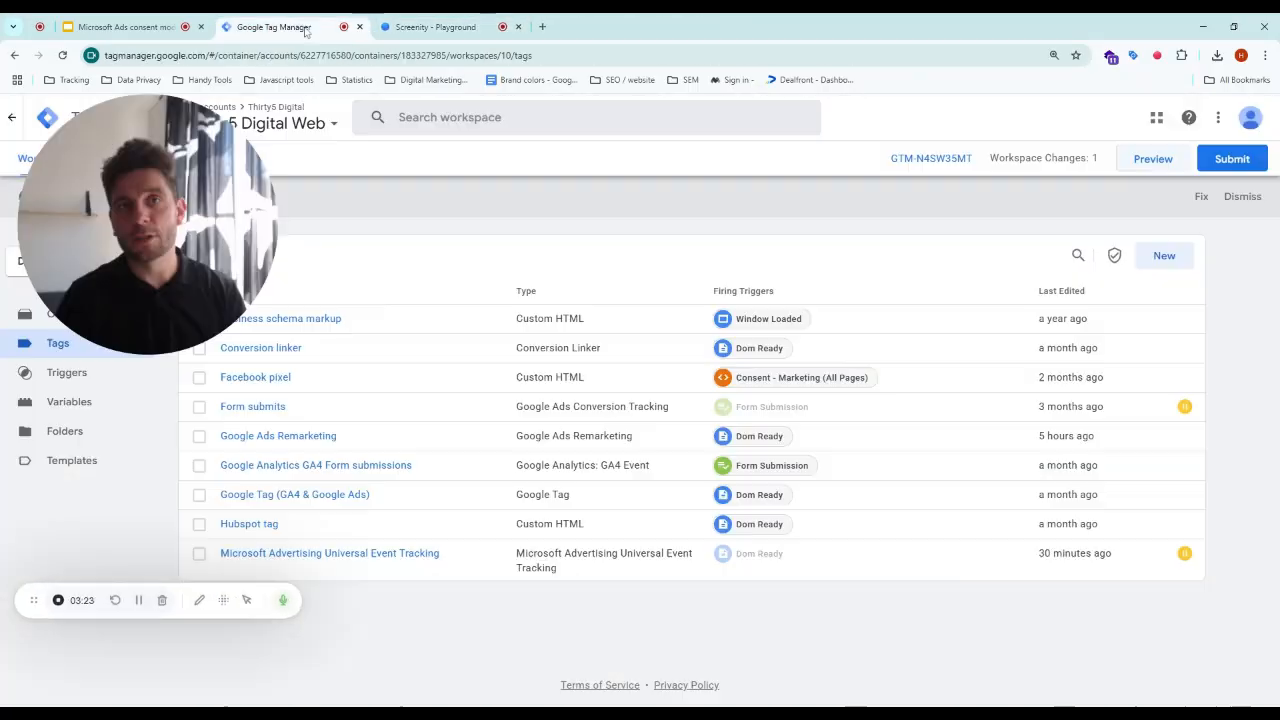
{"action": "left_click", "coordinate": [1163, 255]}
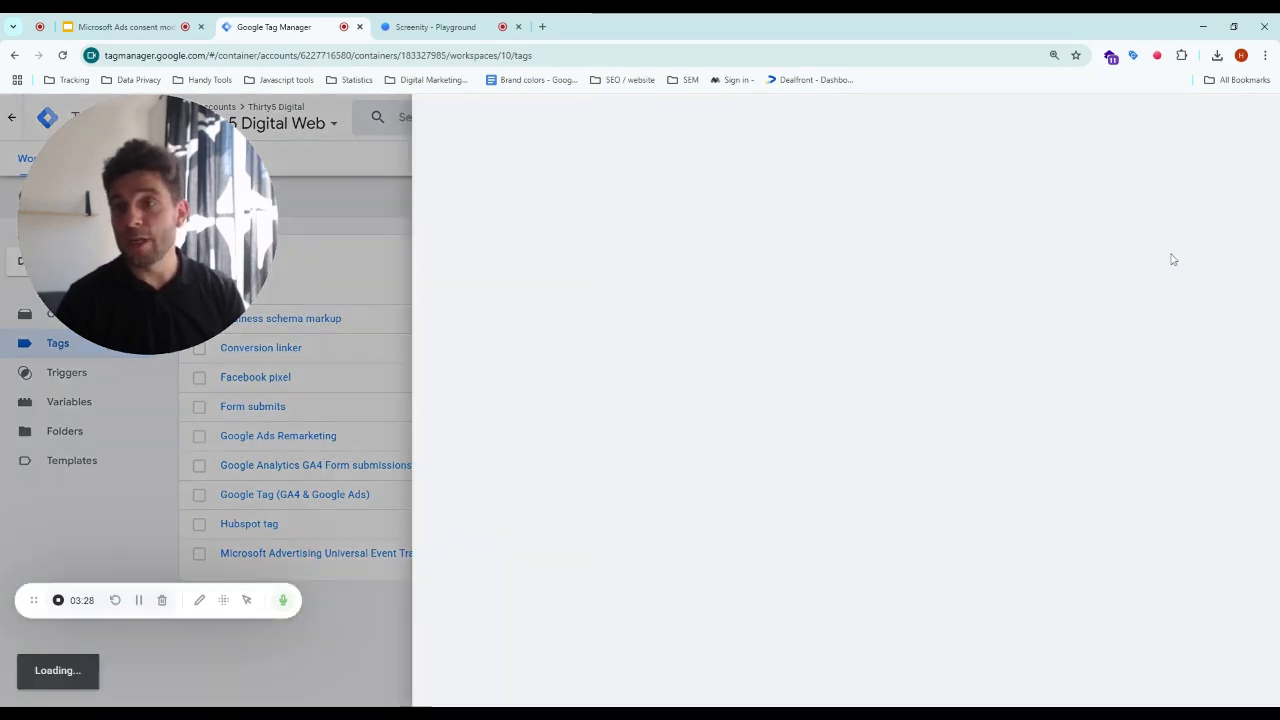
{"action": "left_click", "coordinate": [1094, 182]}
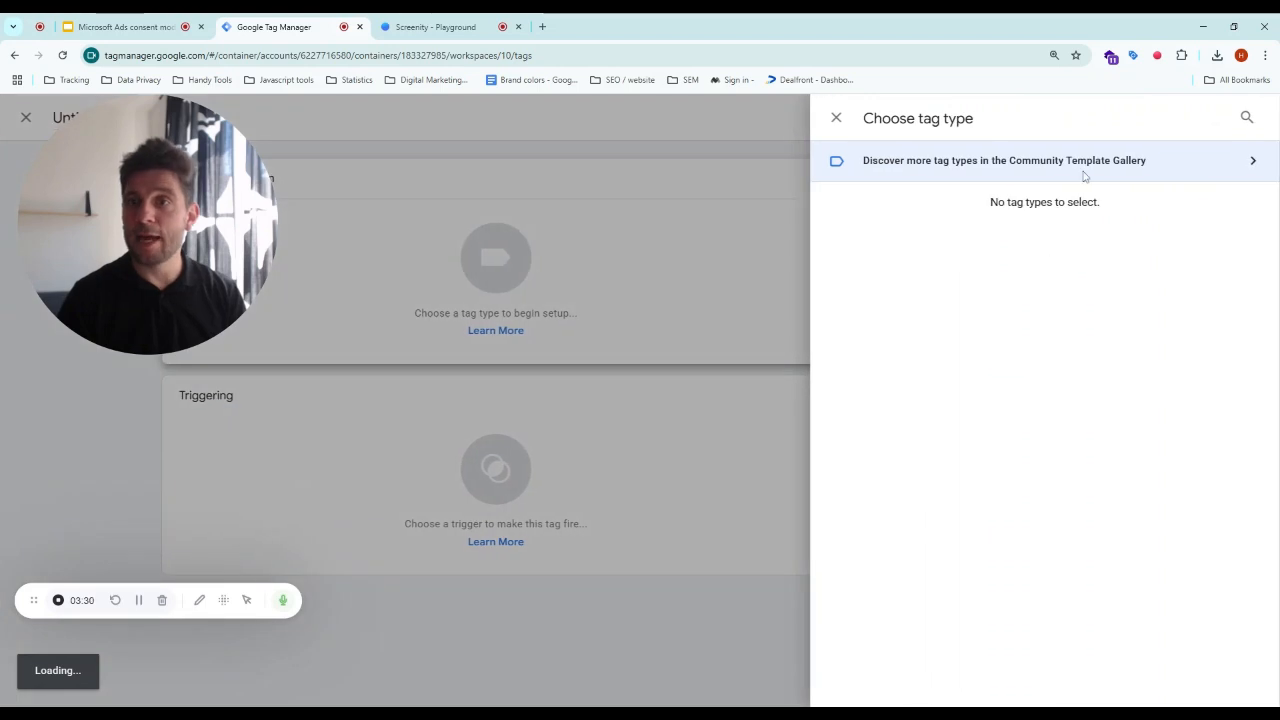
{"action": "left_click", "coordinate": [1248, 118]}
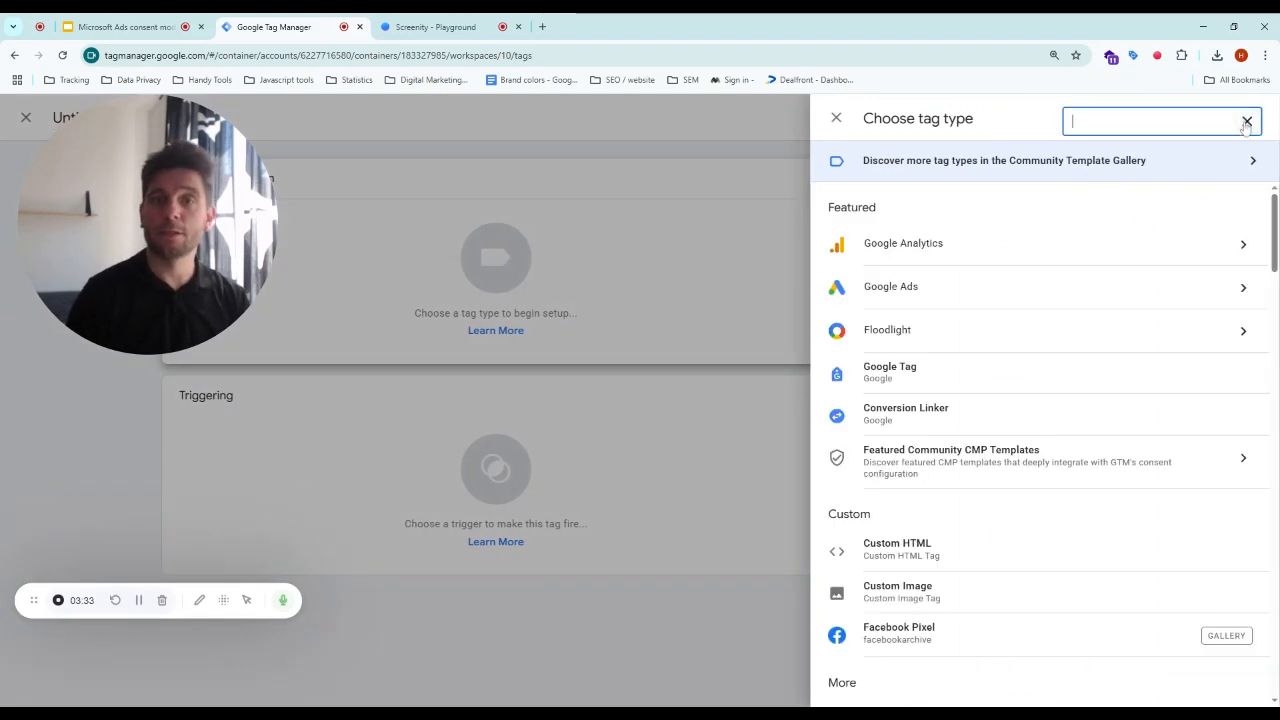
{"action": "left_click", "coordinate": [675, 197]}
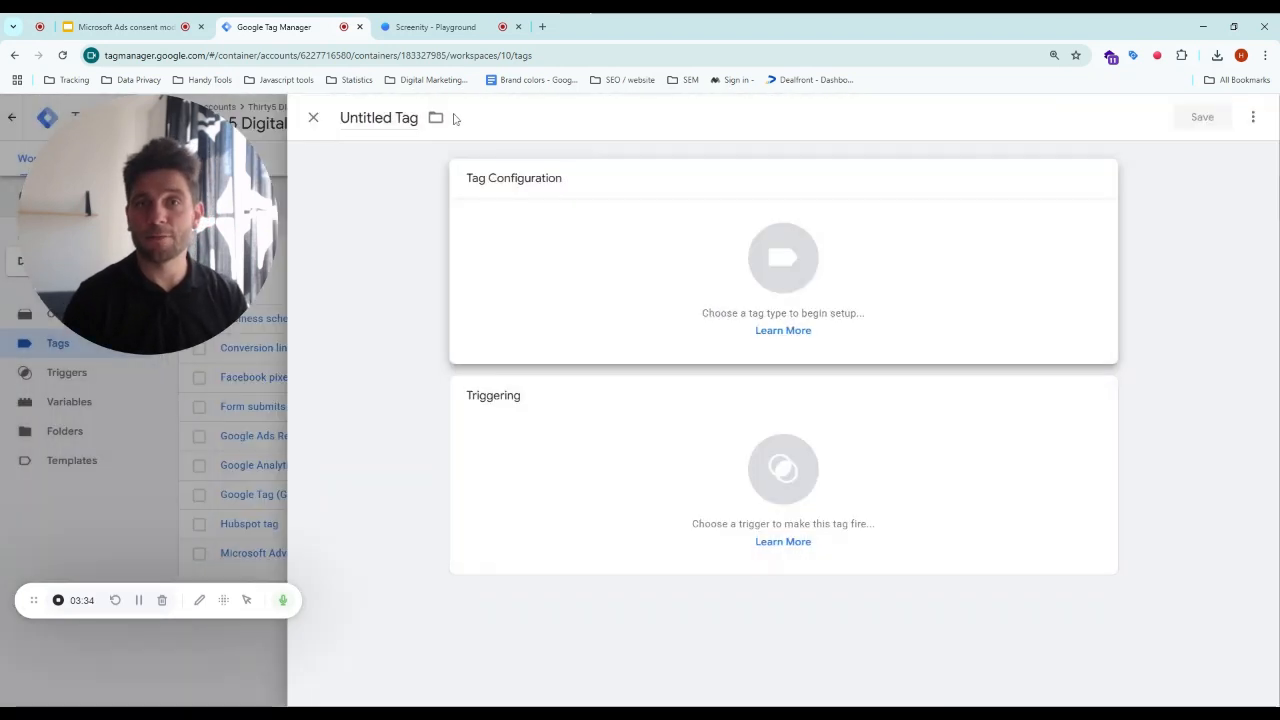
{"action": "left_click", "coordinate": [310, 116]}
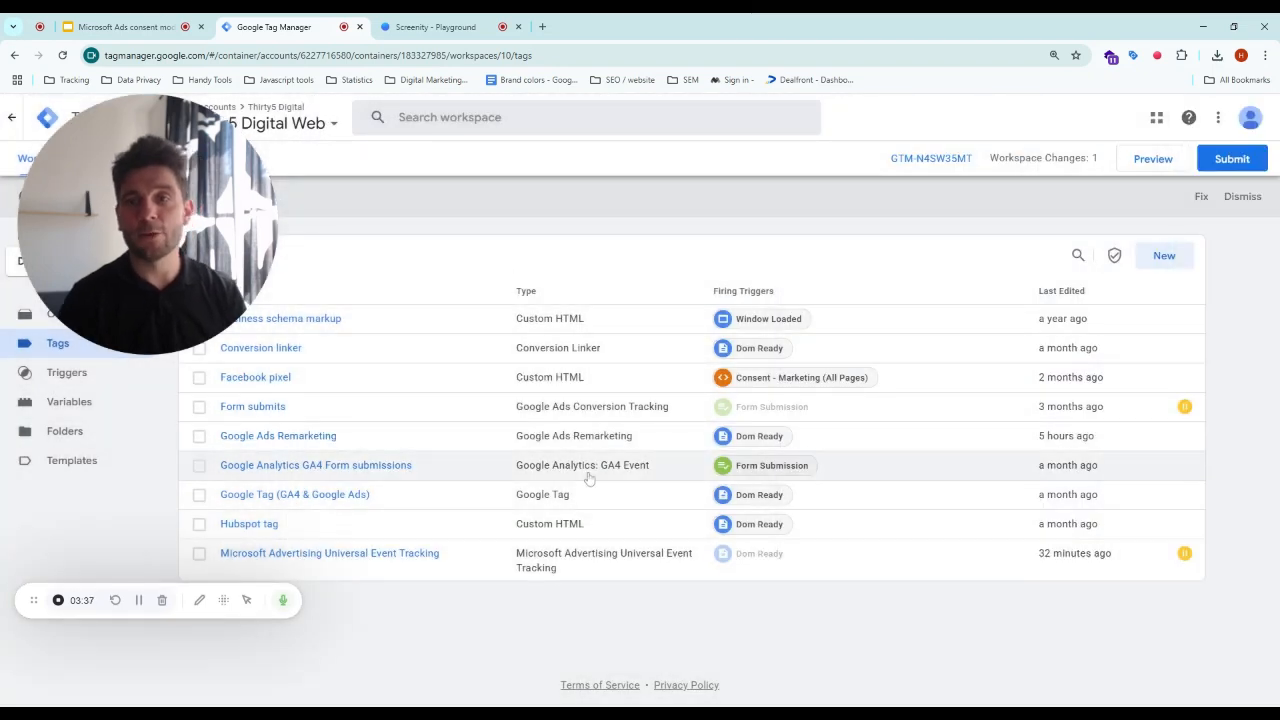
- Create a new tag of type Microsoft Advertising Universal Event Tracking by searching tag types for micro
{"action": "left_click", "coordinate": [1166, 256]}
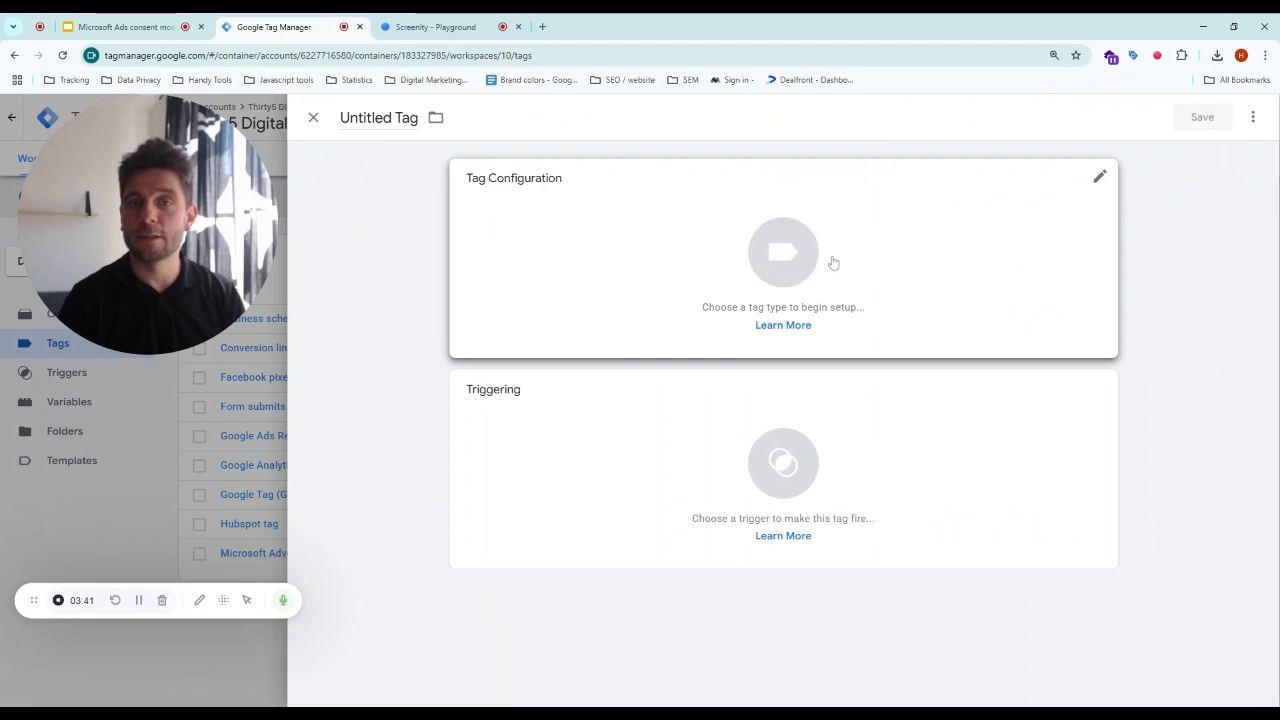
{"action": "left_click", "coordinate": [811, 244]}
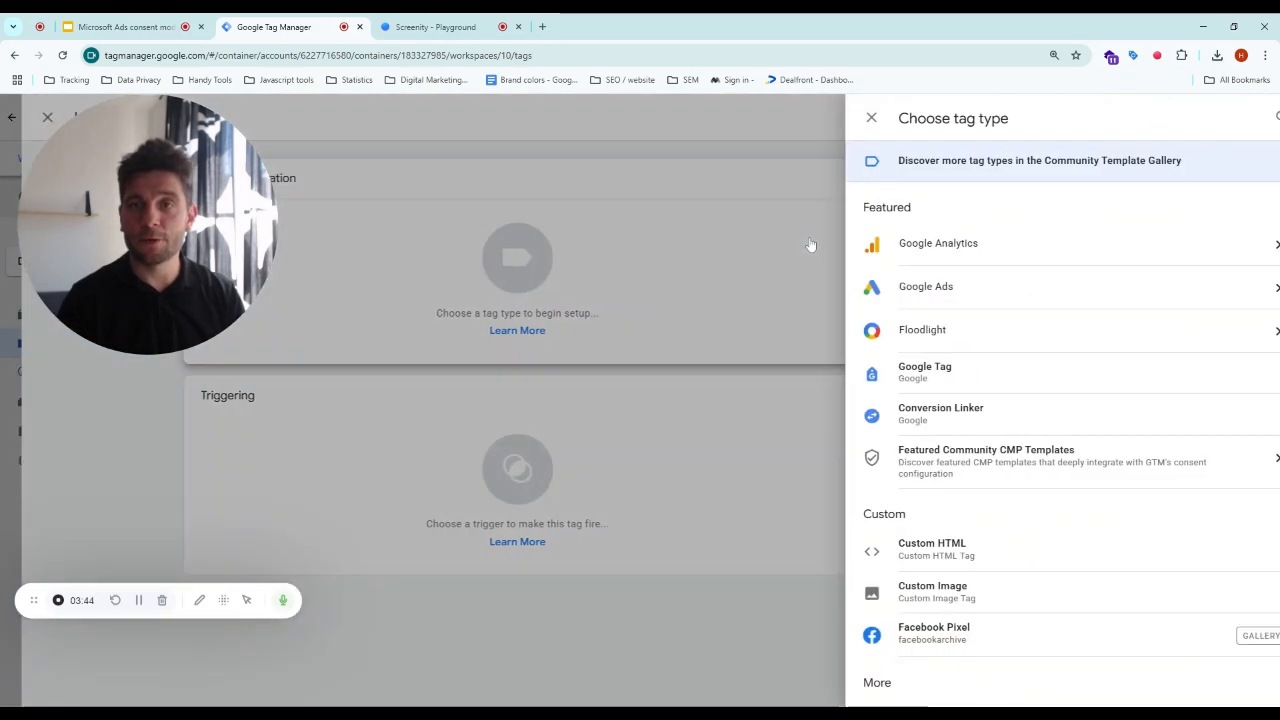
{"action": "left_click", "coordinate": [1246, 118]}
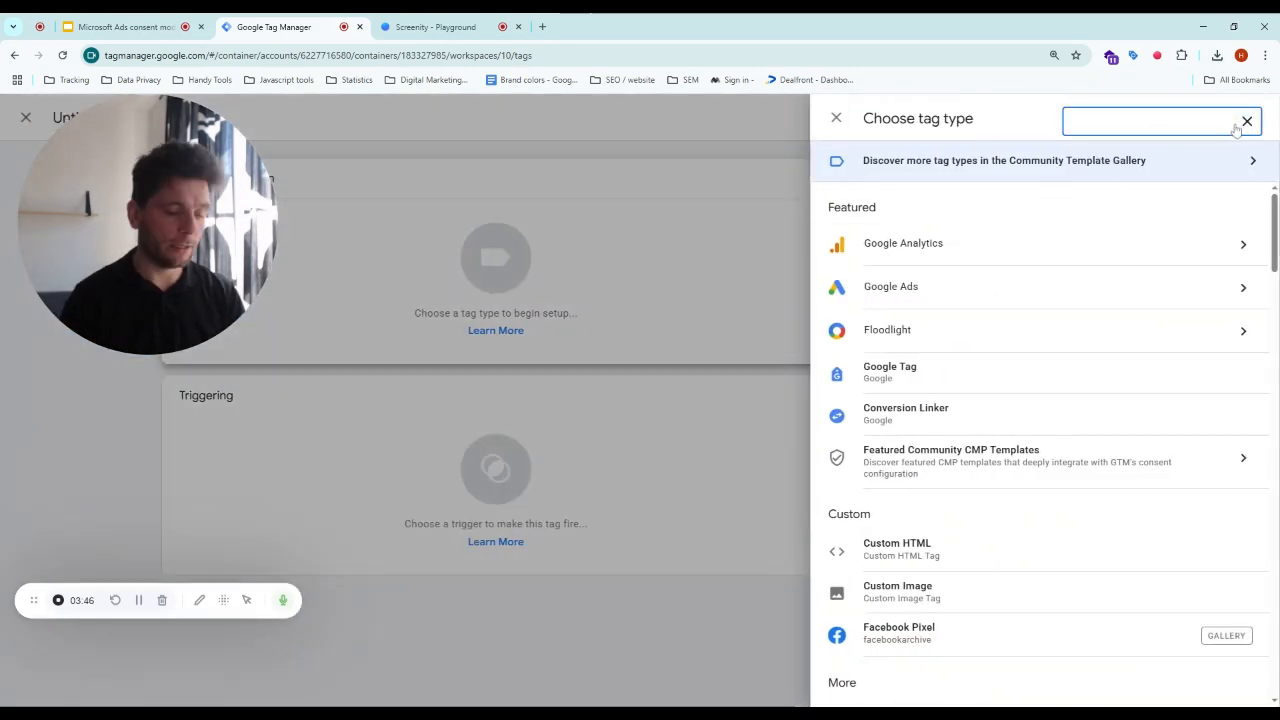
{"action": "type", "text": "micro"}
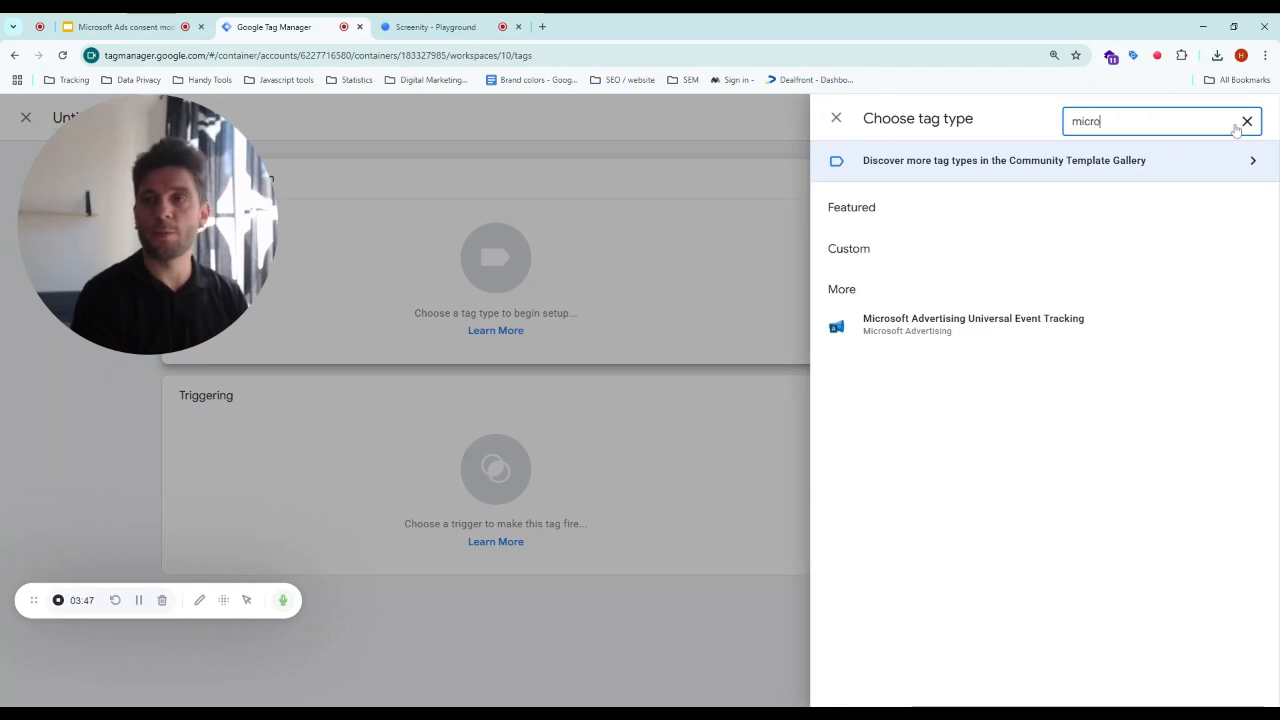
{"action": "left_click", "coordinate": [1049, 321]}
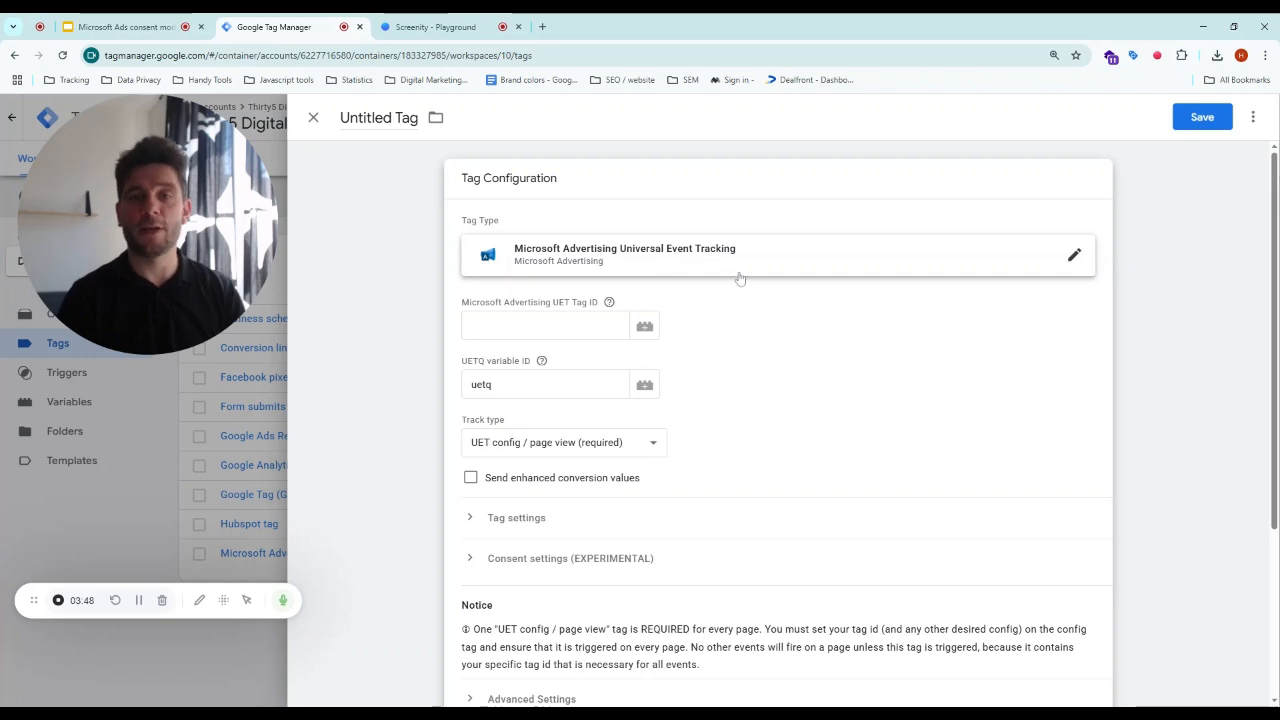
- Set the Microsoft Advertising UET Tag ID field to the UET Tag ID variable
{"action": "scroll", "coordinate": [609, 303], "scroll_direction": "down", "scroll_amount": 1}
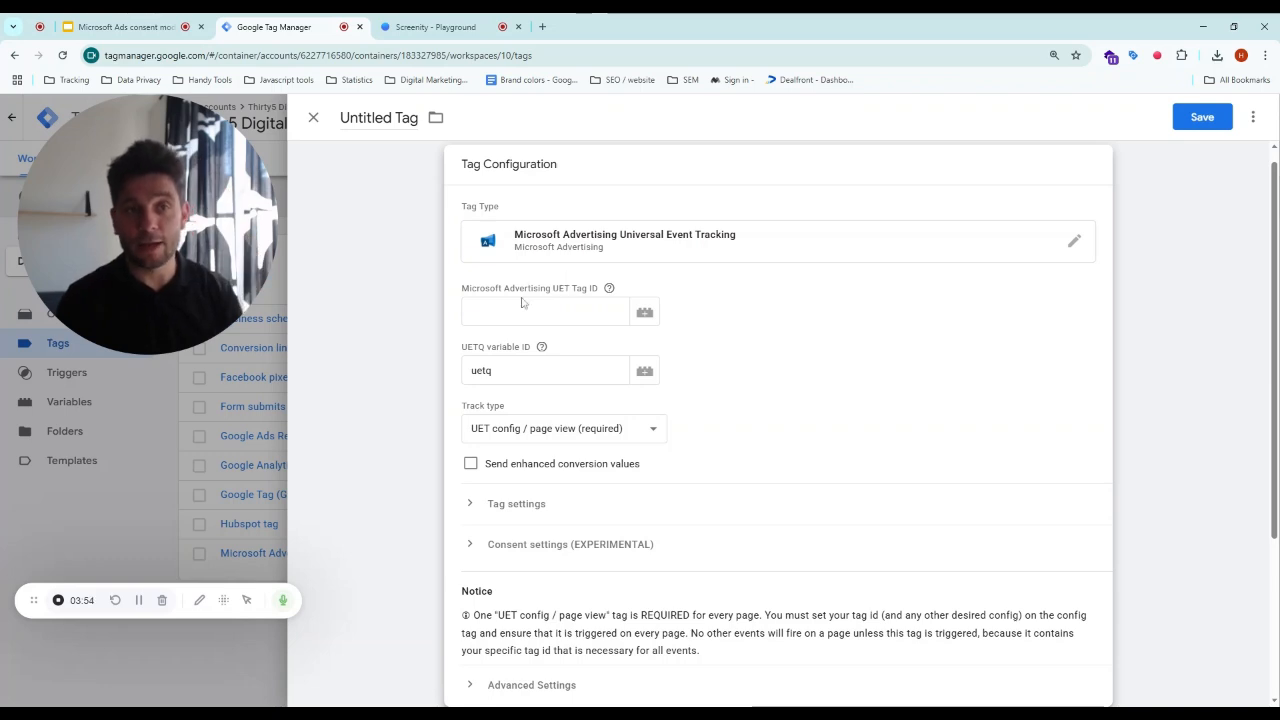
{"action": "left_click", "coordinate": [645, 313]}
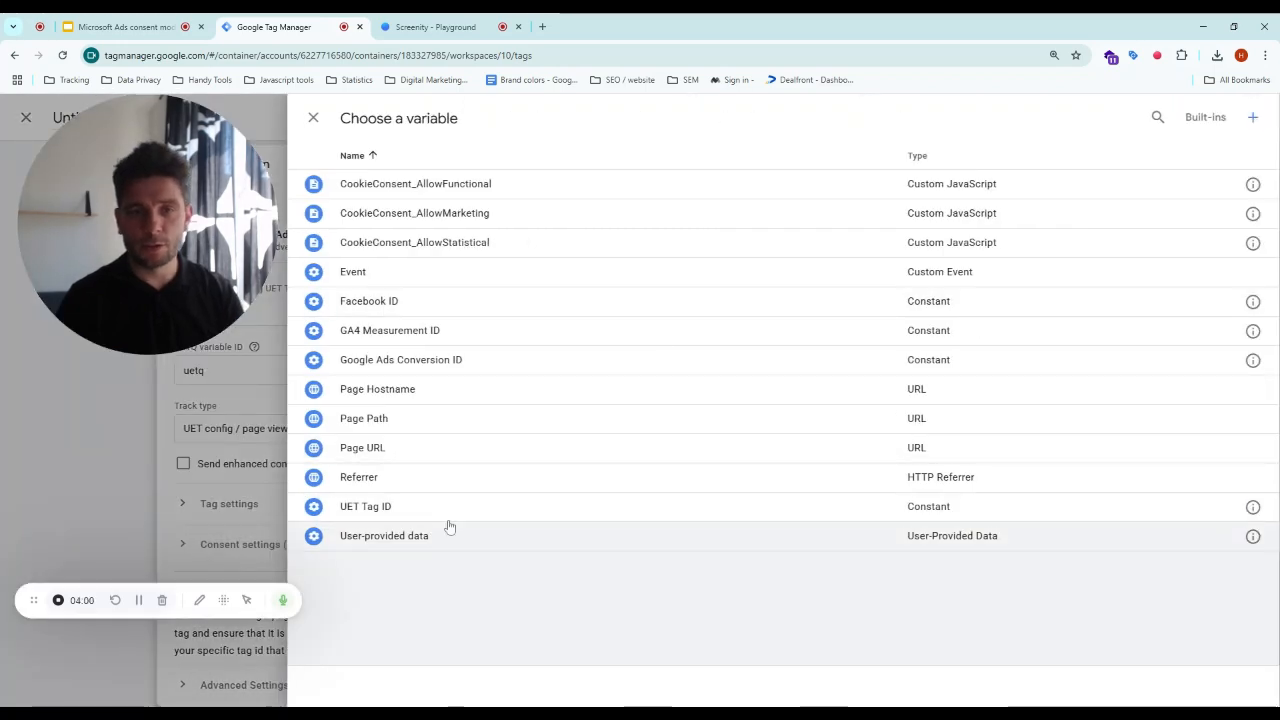
{"action": "left_click", "coordinate": [398, 508]}
- Expand the Tag settings and Consent settings (EXPERIMENTAL) sections to review their options
{"action": "scroll", "coordinate": [873, 392], "scroll_direction": "down", "scroll_amount": 2}
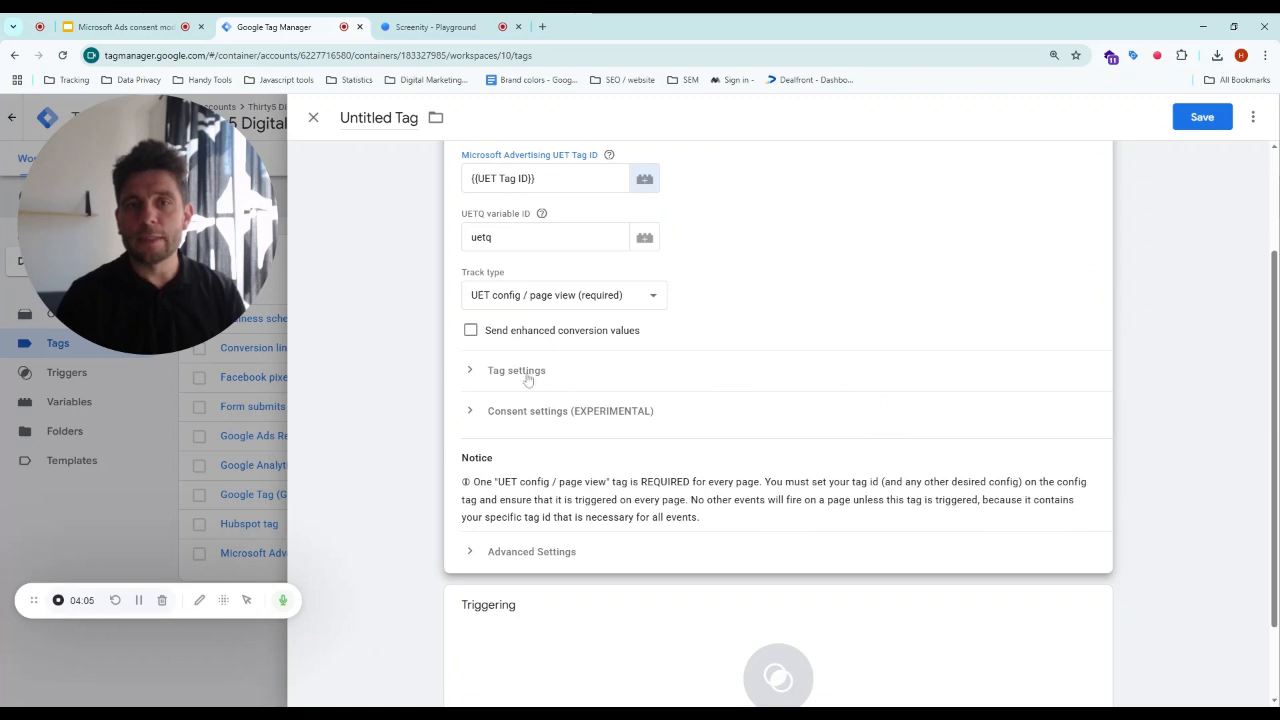
{"action": "left_click", "coordinate": [528, 380]}
{"action": "scroll", "coordinate": [806, 343], "scroll_direction": "down", "scroll_amount": 3}
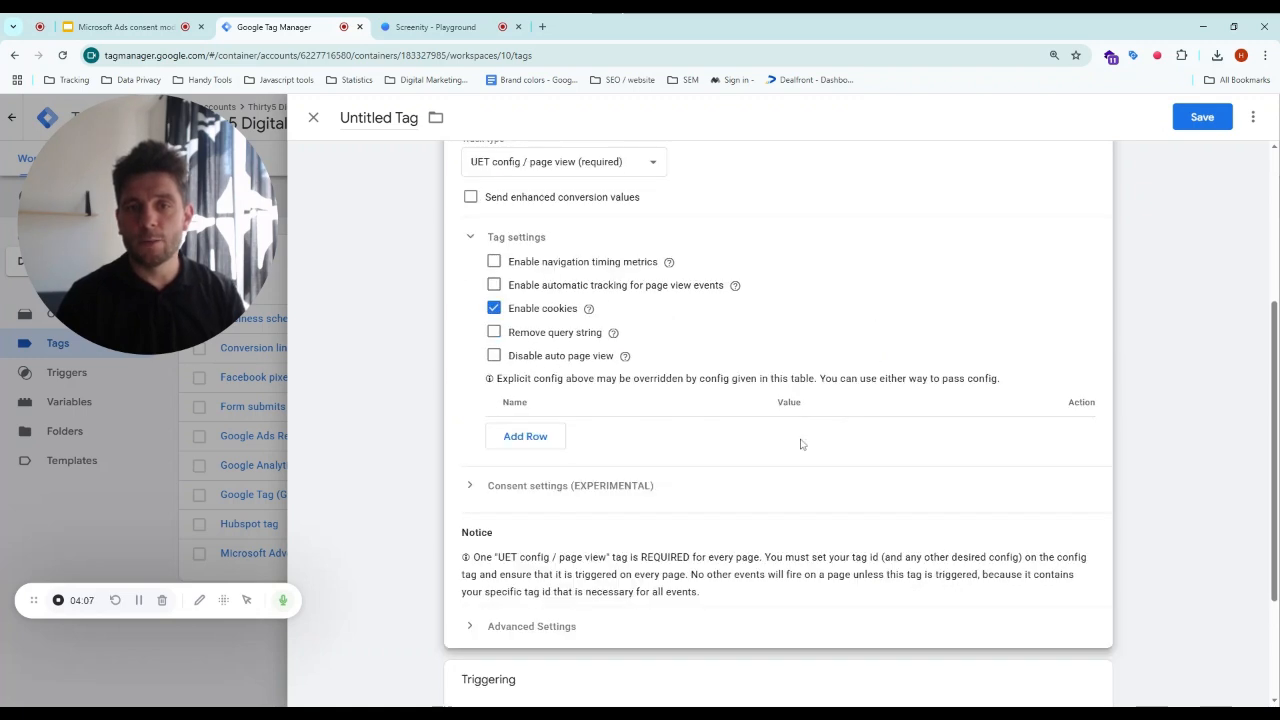
{"action": "left_click", "coordinate": [617, 371]}
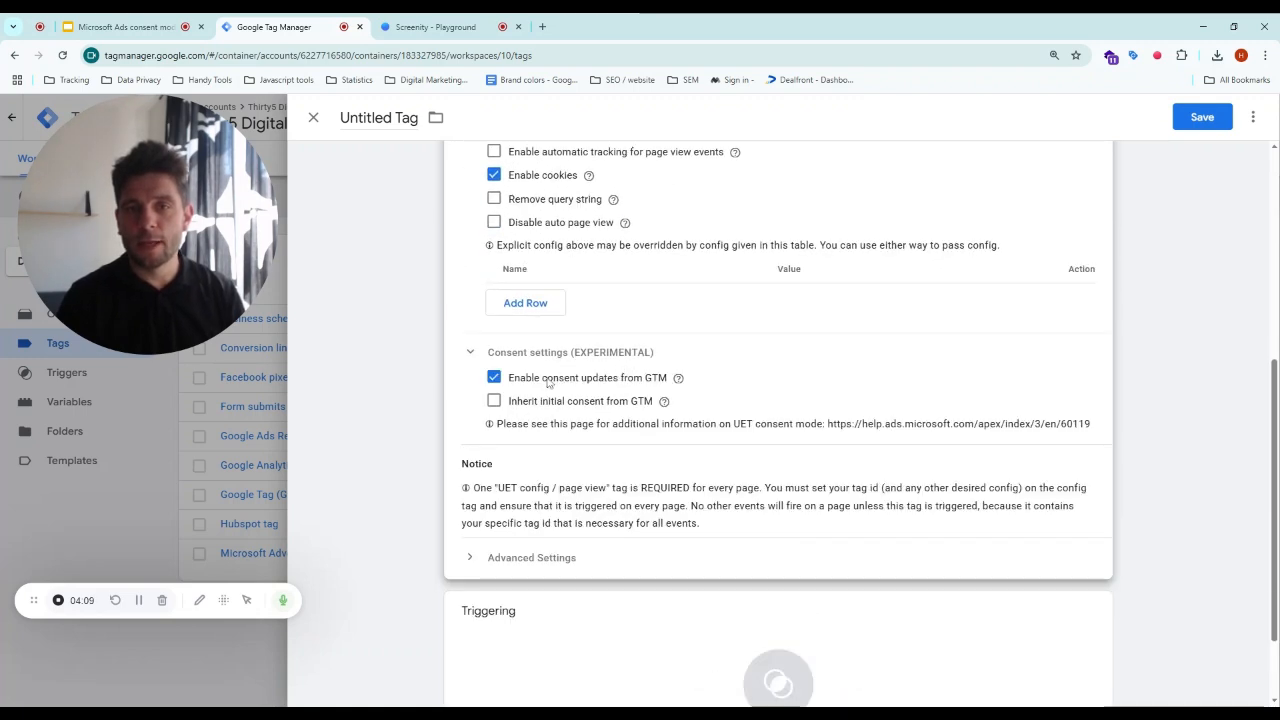
{"action": "mouse_move", "coordinate": [663, 401]}
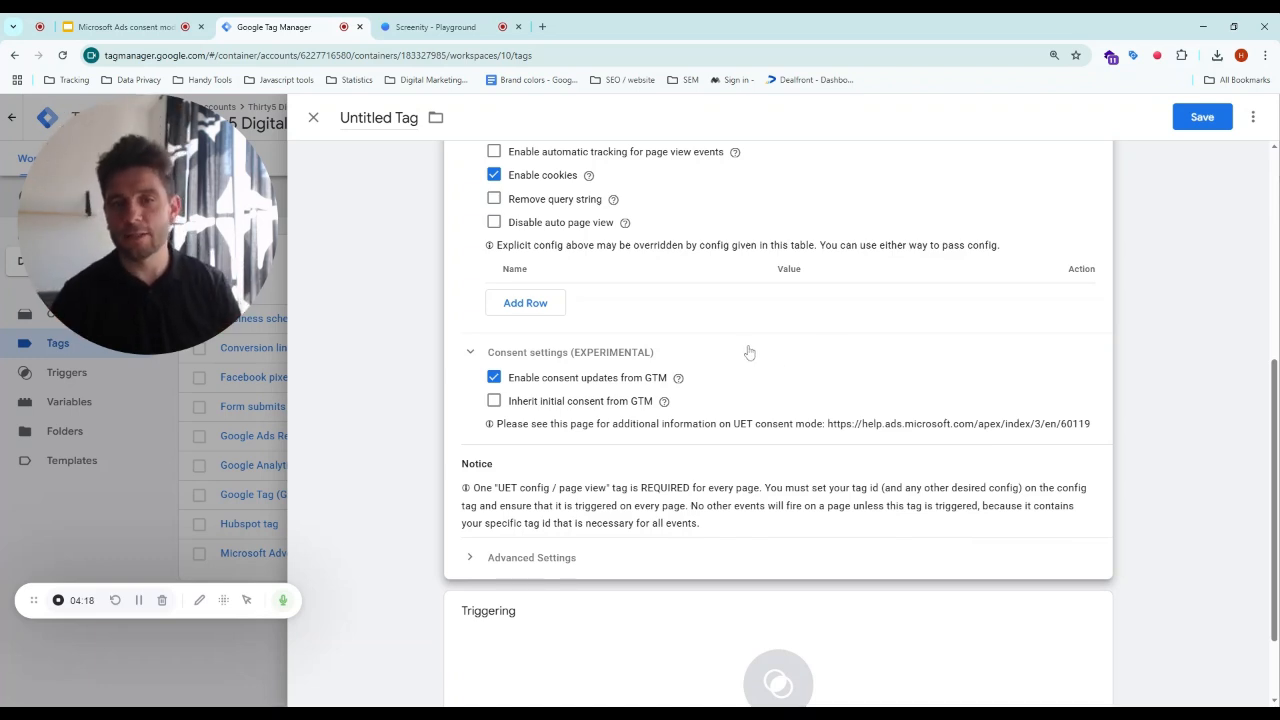
- In Advanced Settings, open Consent Settings and choose No additional consent required
{"action": "scroll", "coordinate": [749, 352], "scroll_direction": "down", "scroll_amount": 1}
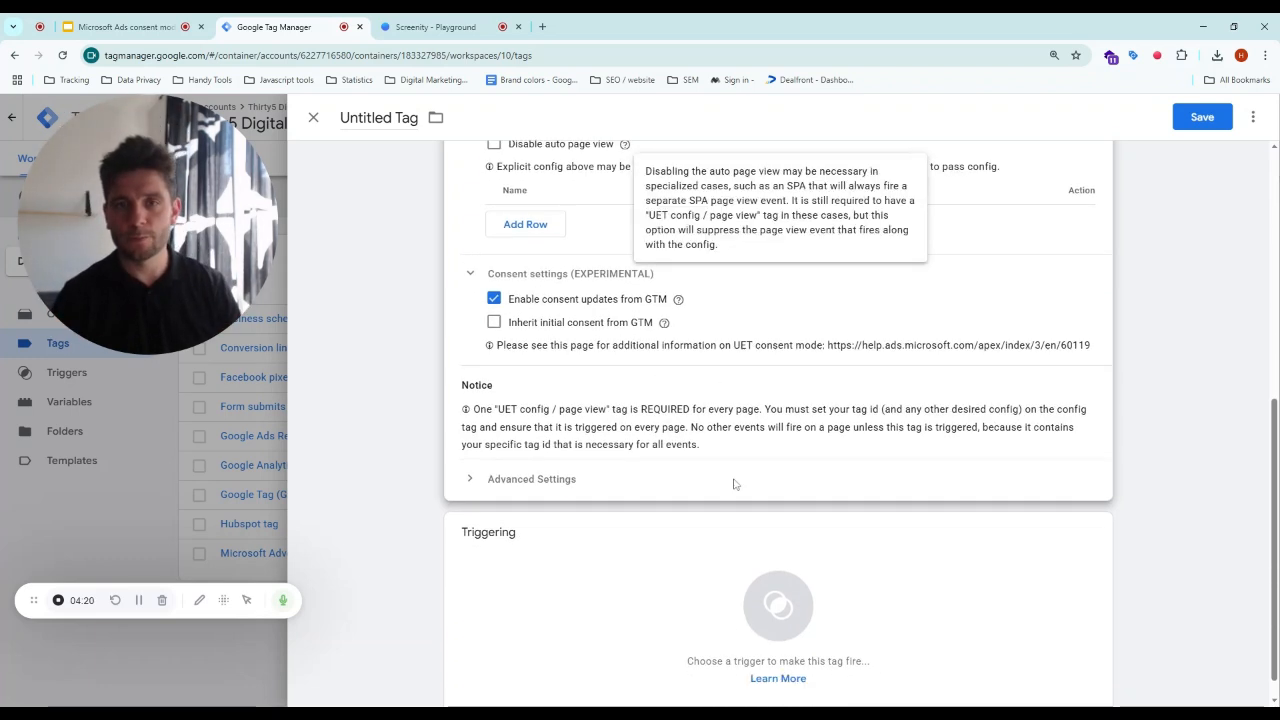
{"action": "scroll", "coordinate": [733, 484], "scroll_direction": "down", "scroll_amount": 1}
{"action": "left_click", "coordinate": [566, 454]}
{"action": "scroll", "coordinate": [917, 451], "scroll_direction": "down", "scroll_amount": 2}
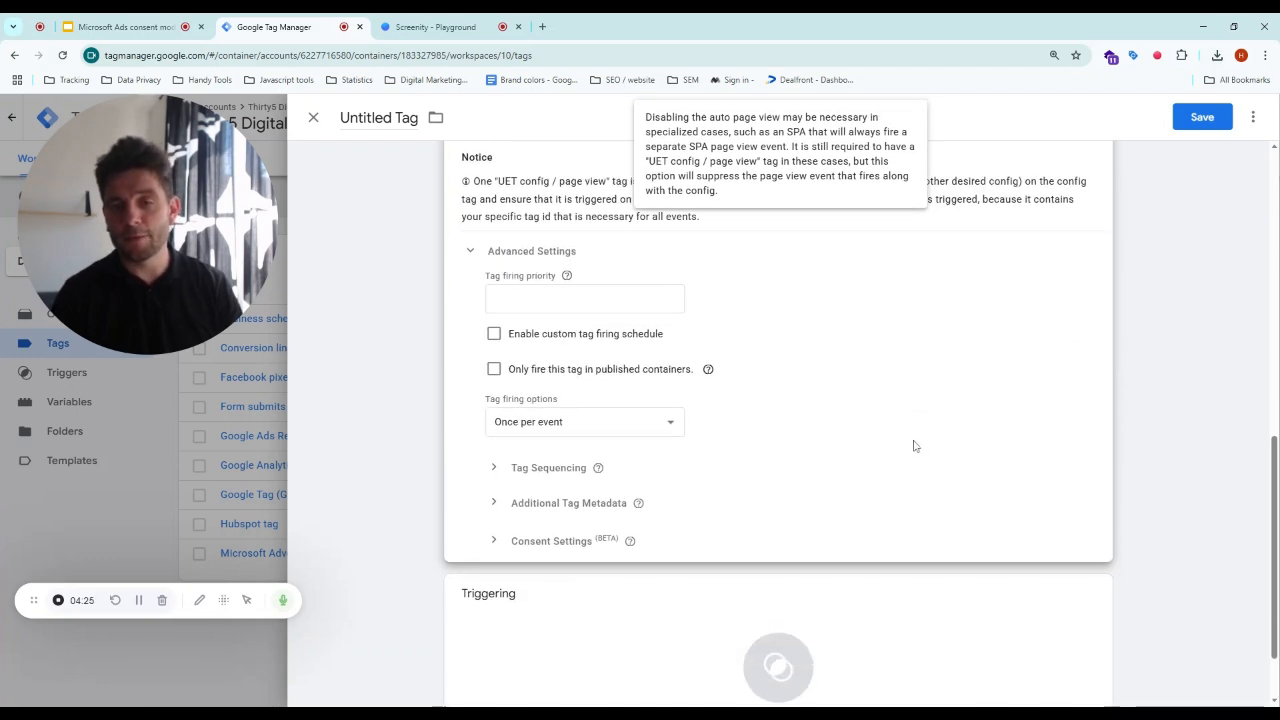
{"action": "left_click", "coordinate": [566, 541]}
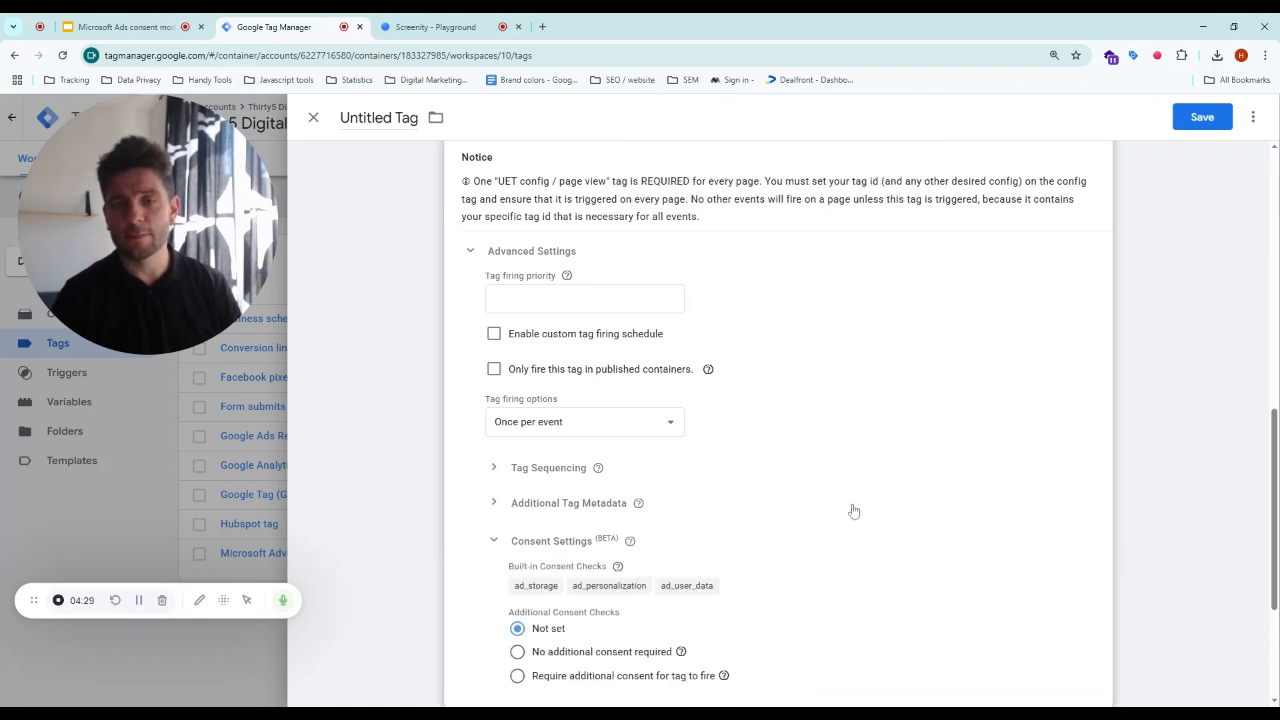
{"action": "scroll", "coordinate": [855, 506], "scroll_direction": "down", "scroll_amount": 1}
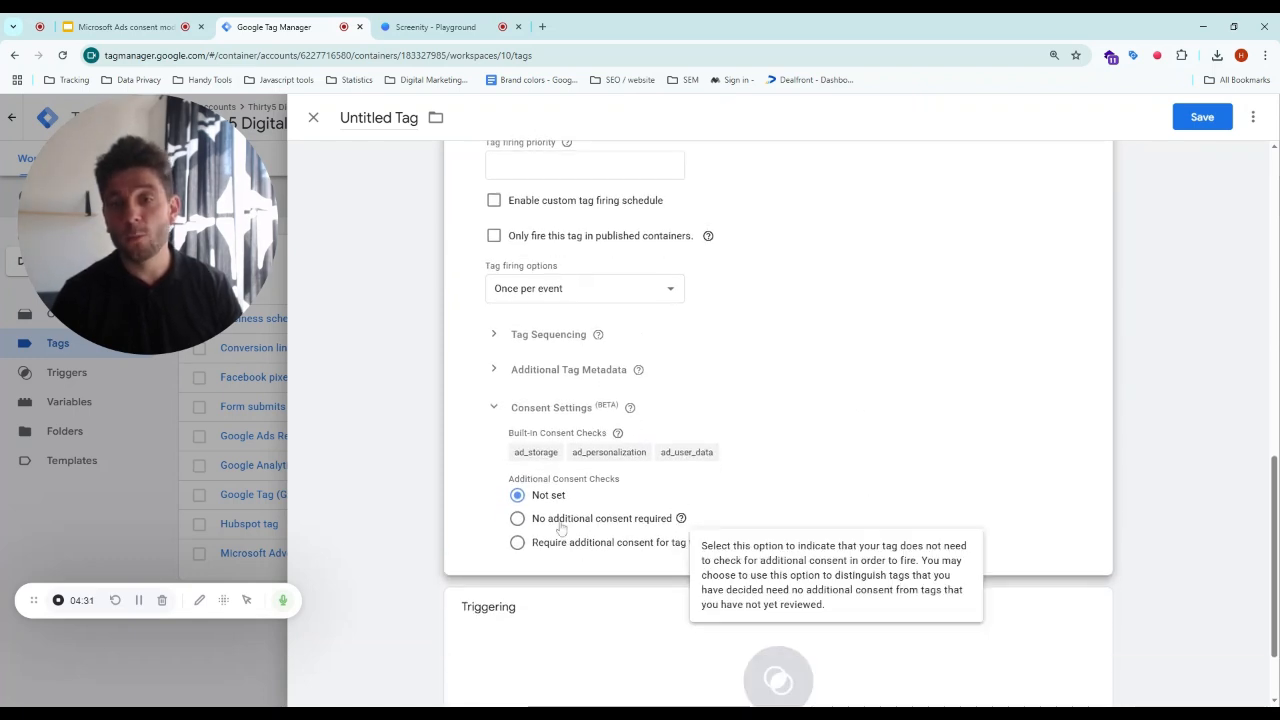
{"action": "left_click", "coordinate": [573, 527]}
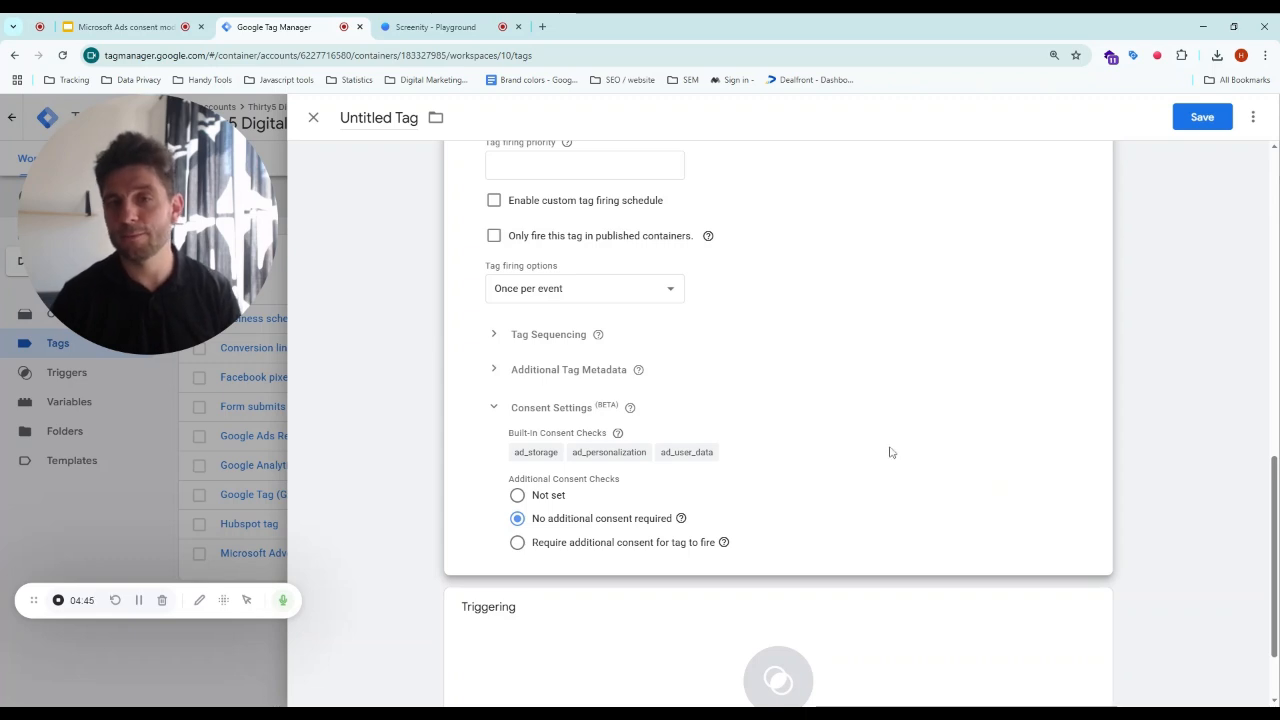
- Add the DOM Ready trigger as the tag's firing trigger
{"action": "scroll", "coordinate": [889, 439], "scroll_direction": "down", "scroll_amount": 1}
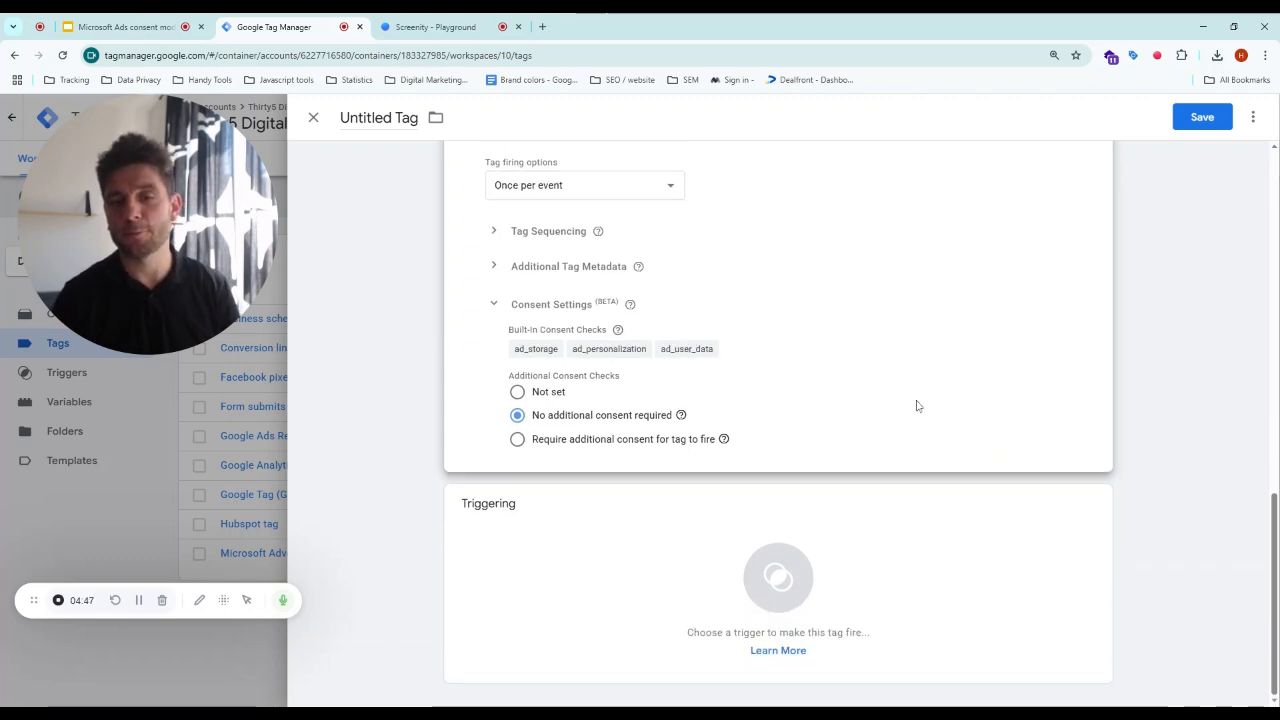
{"action": "left_click", "coordinate": [812, 588]}
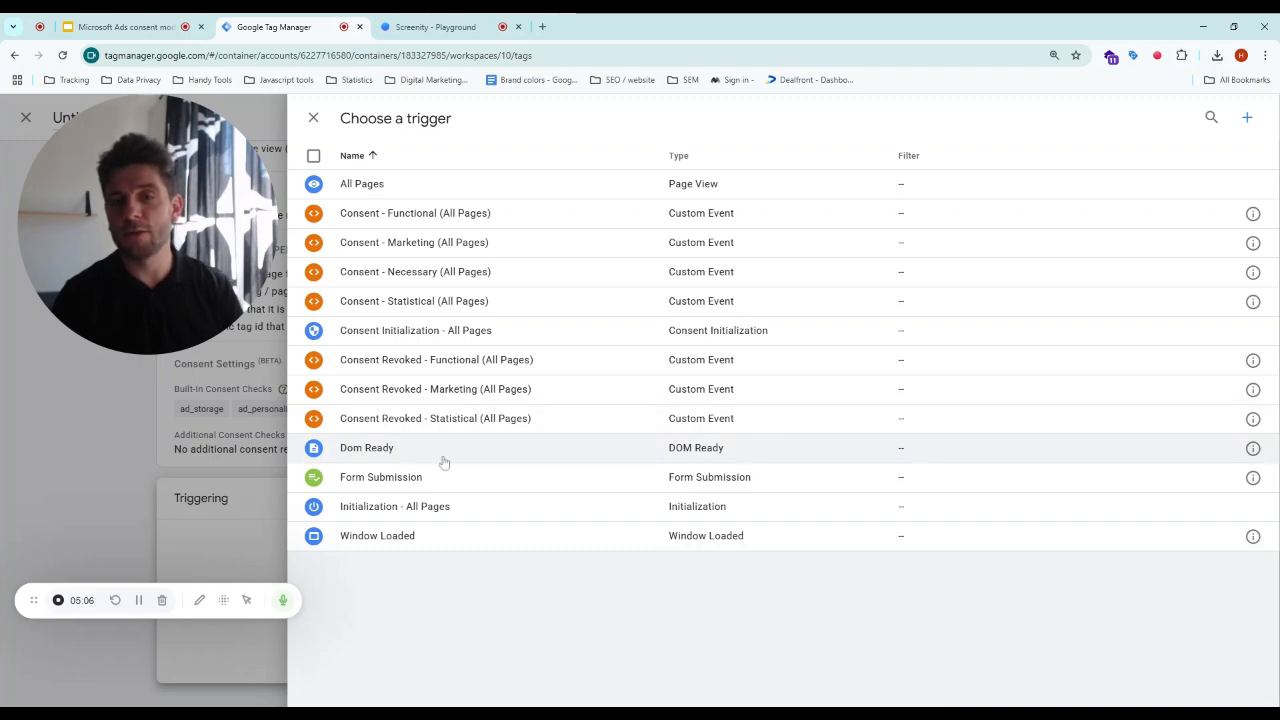
{"action": "left_click", "coordinate": [386, 452]}
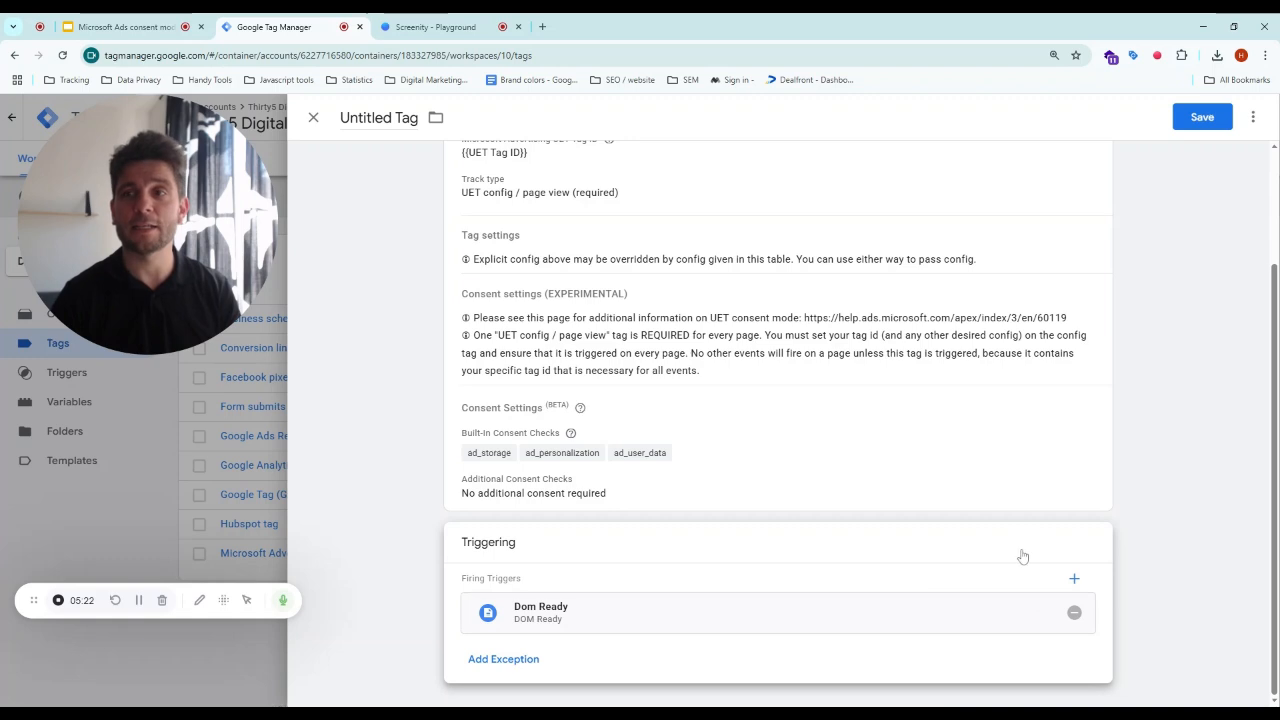
- Save the tag under the name Test - Microsoft Advertising Universal Event Tracking
{"action": "left_click", "coordinate": [1202, 118]}
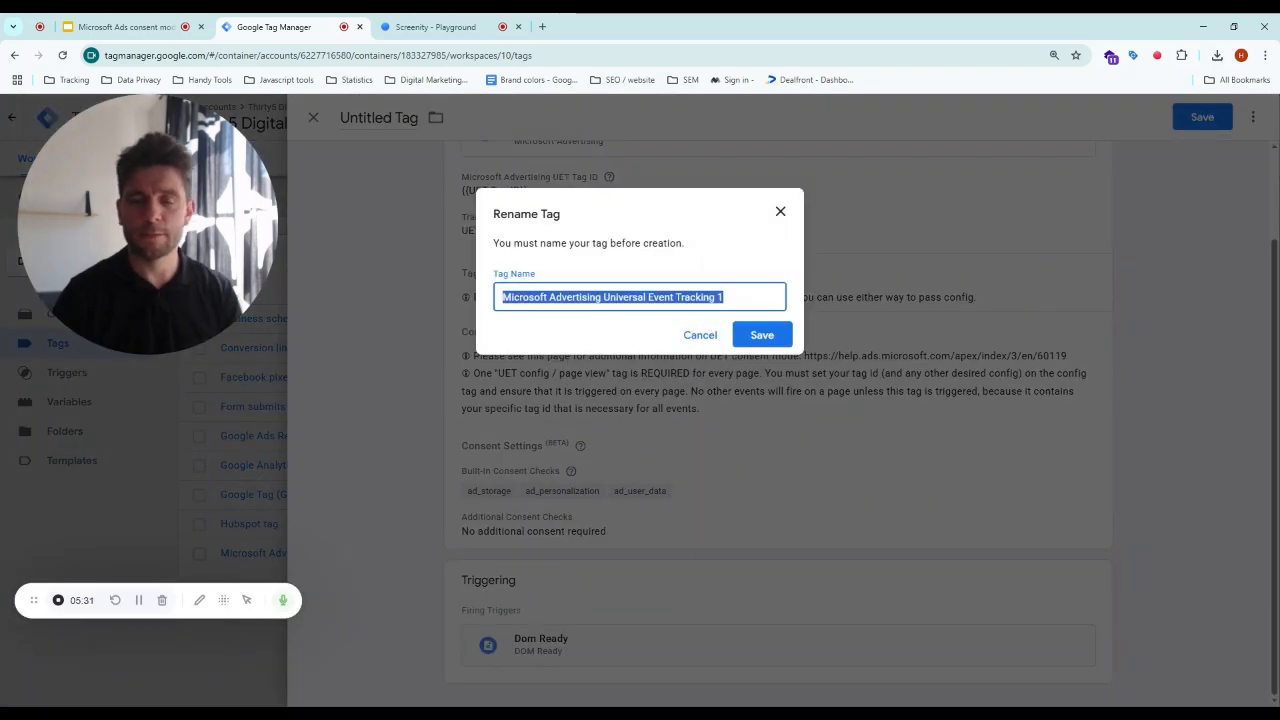
{"action": "left_click", "coordinate": [724, 297]}
{"action": "key", "text": "BackSpace"}
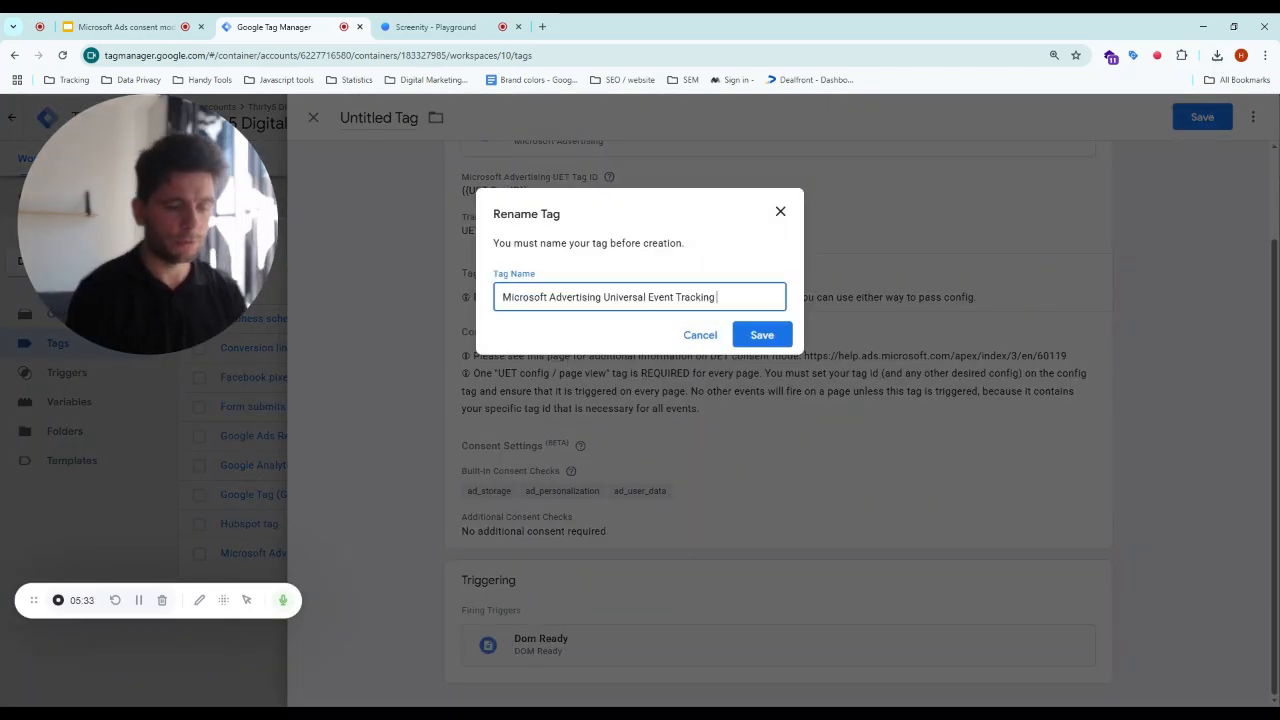
{"action": "type", "text": "Test"}
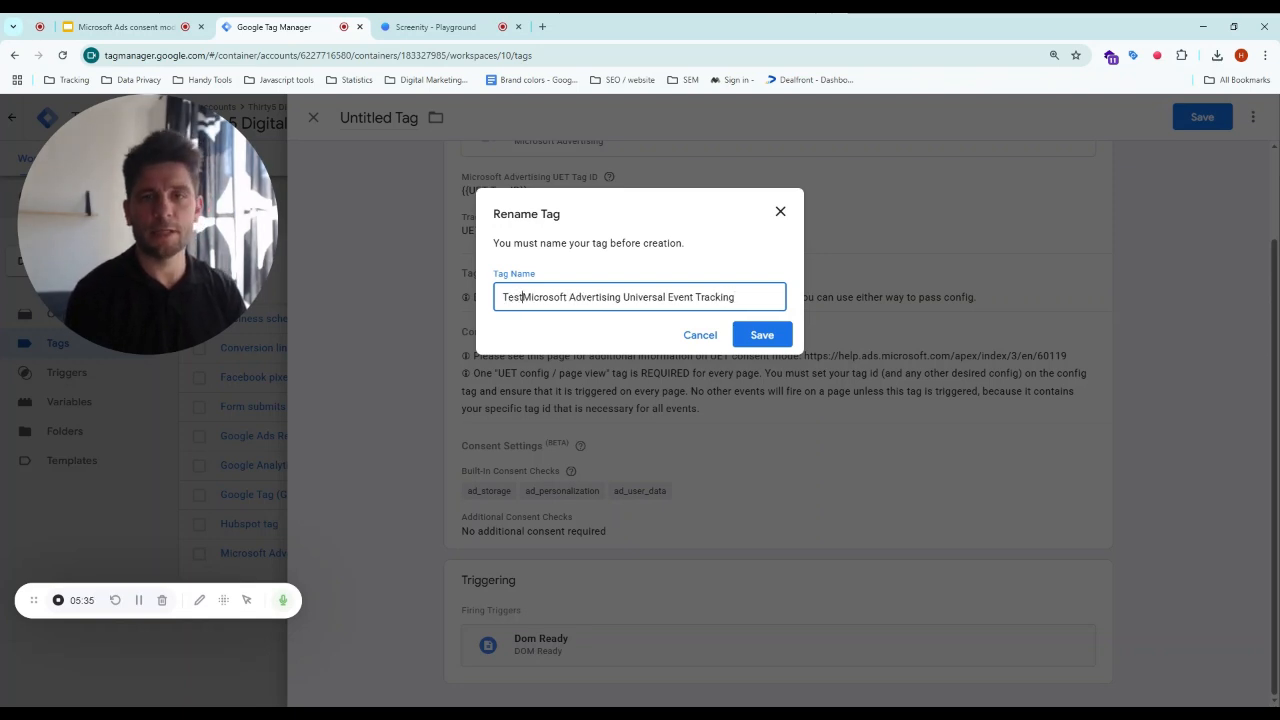
{"action": "type", "text": " -"}
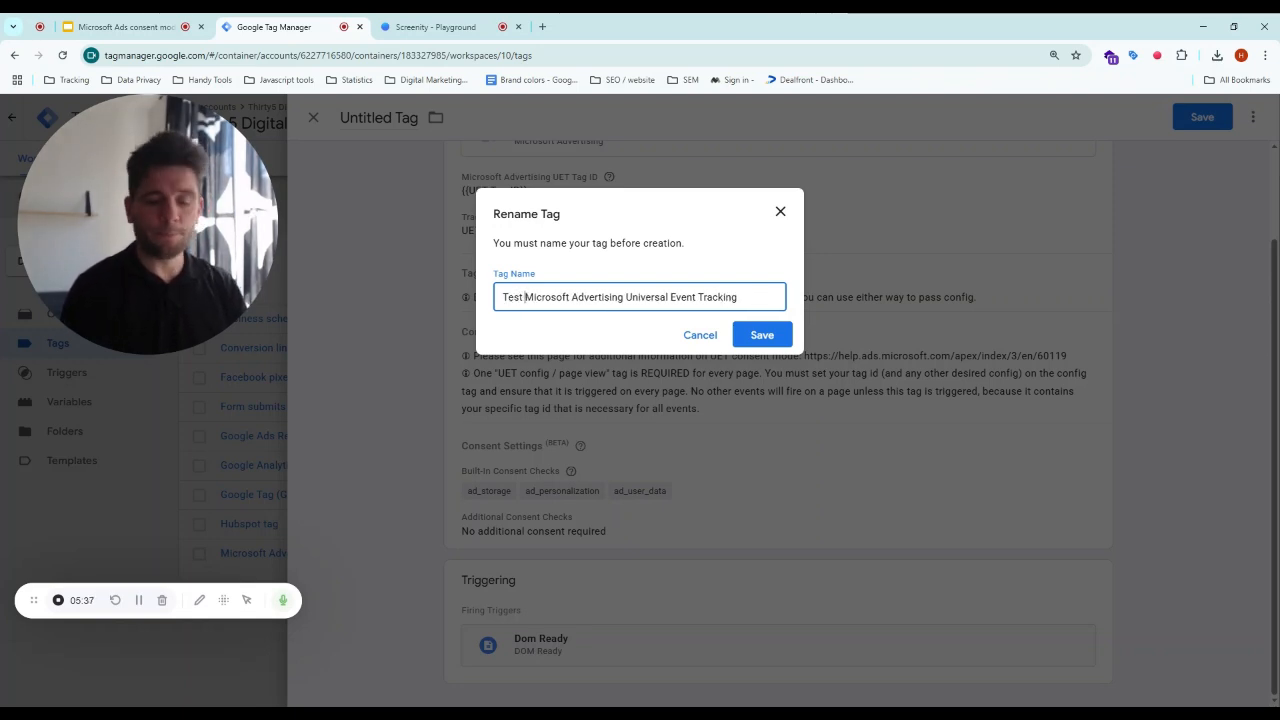
{"action": "left_click", "coordinate": [760, 335]}
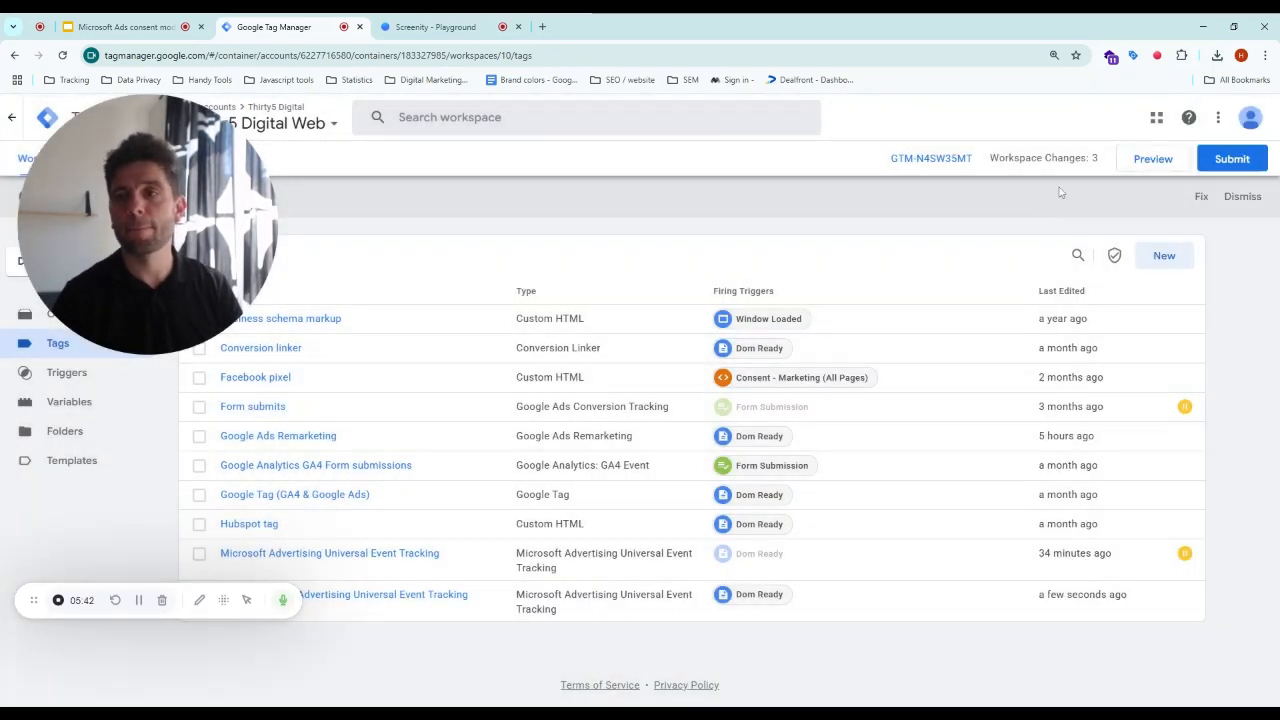
{"action": "left_click", "coordinate": [1172, 164]}
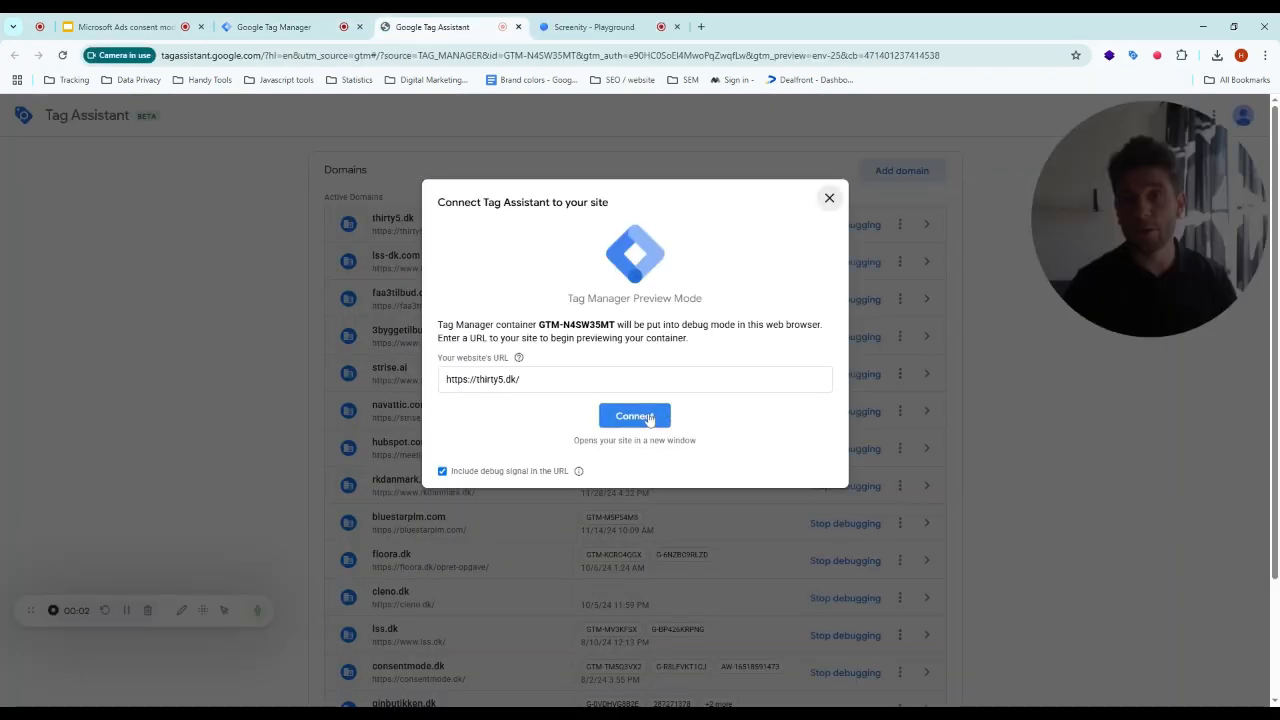
{"action": "left_click", "coordinate": [648, 418]}
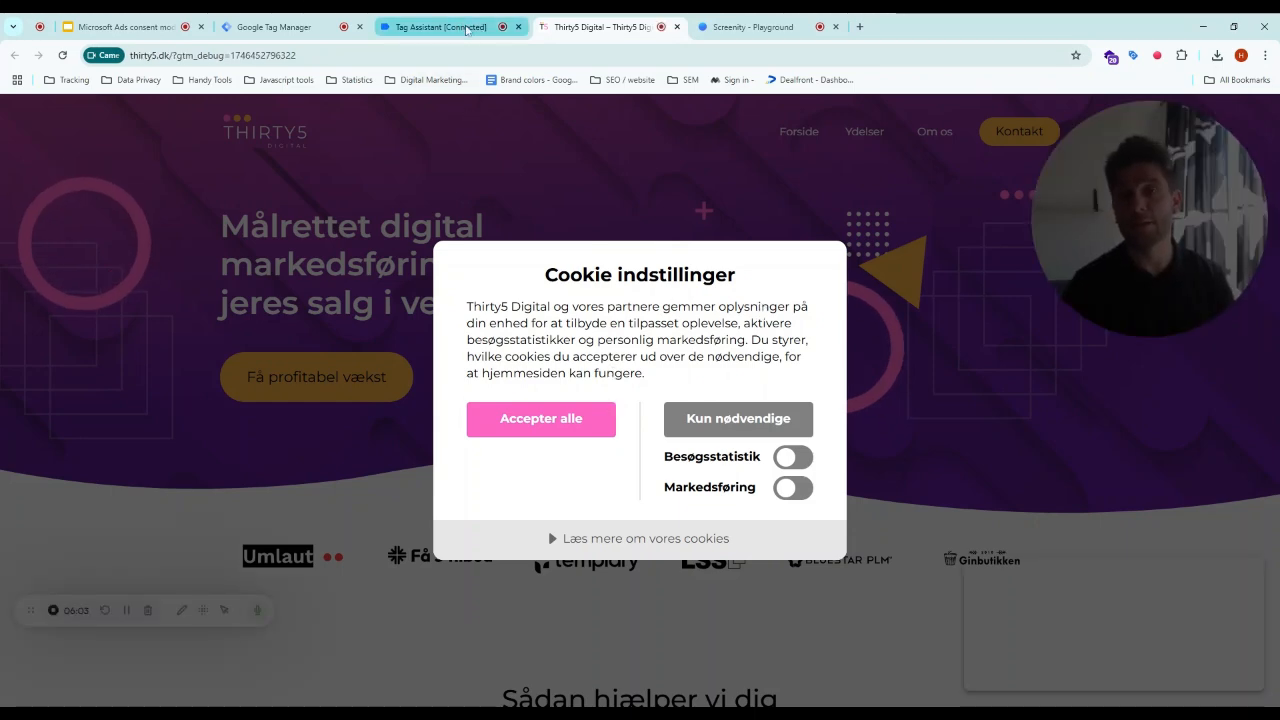
{"action": "left_click", "coordinate": [467, 27]}
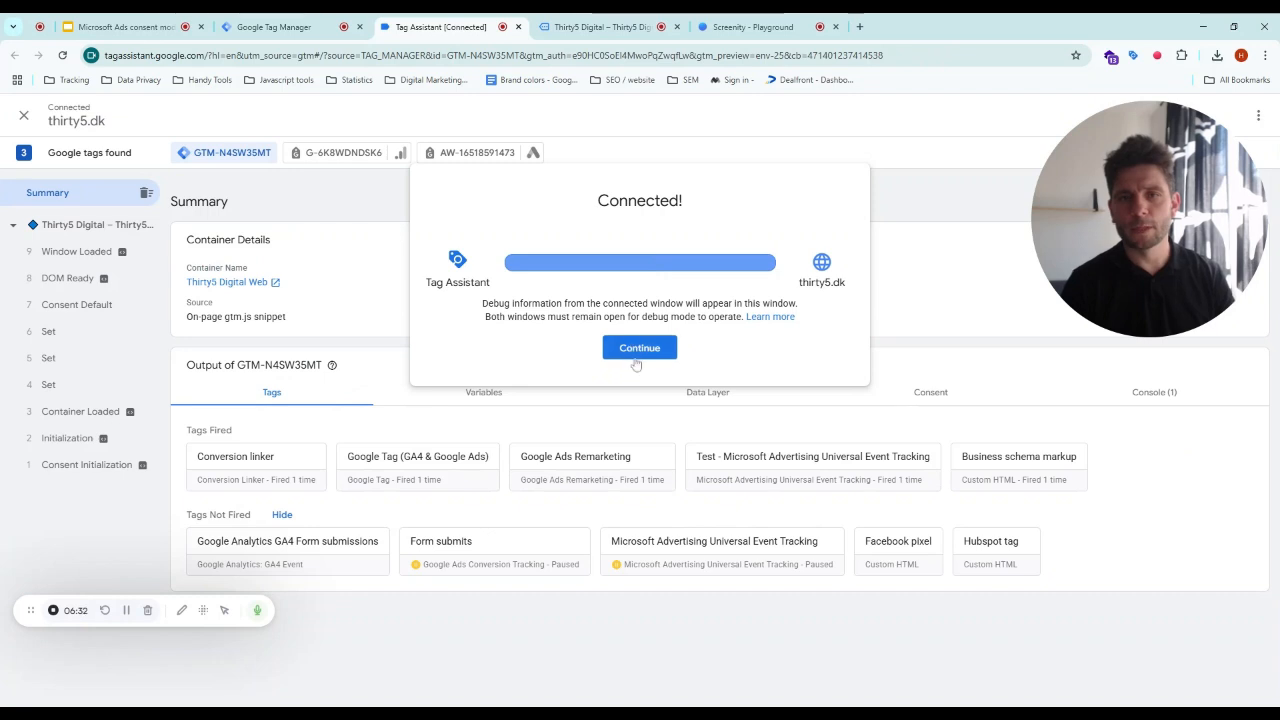
{"action": "left_click", "coordinate": [640, 347]}
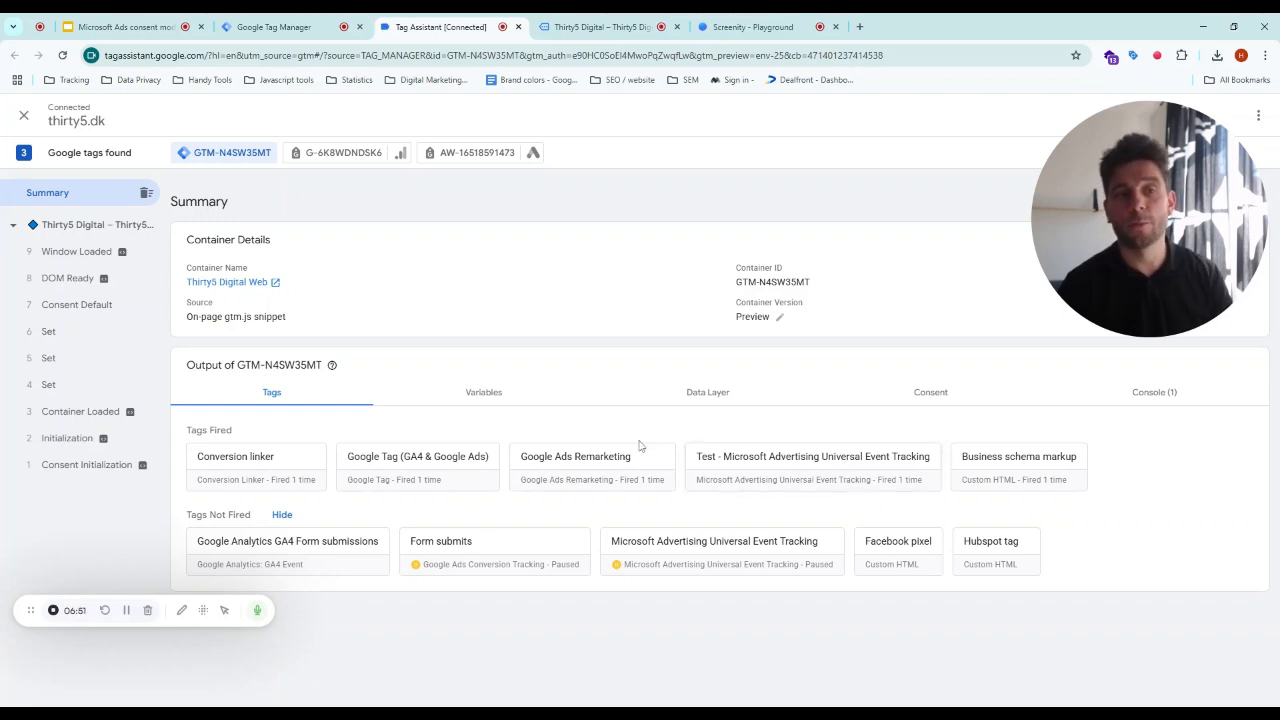
- Inspect the Consent Initialization, Consent Default and DOM Ready events and the test UET tag's details
{"action": "left_click", "coordinate": [138, 464]}
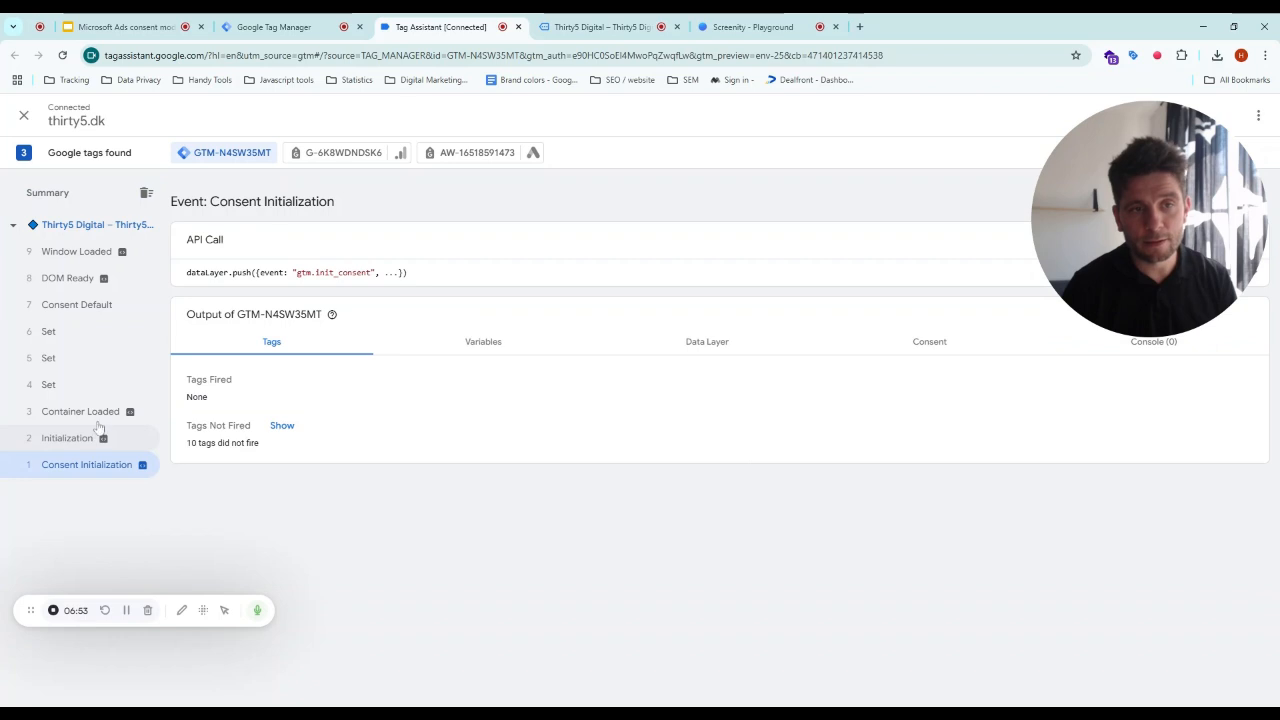
{"action": "left_click", "coordinate": [85, 306]}
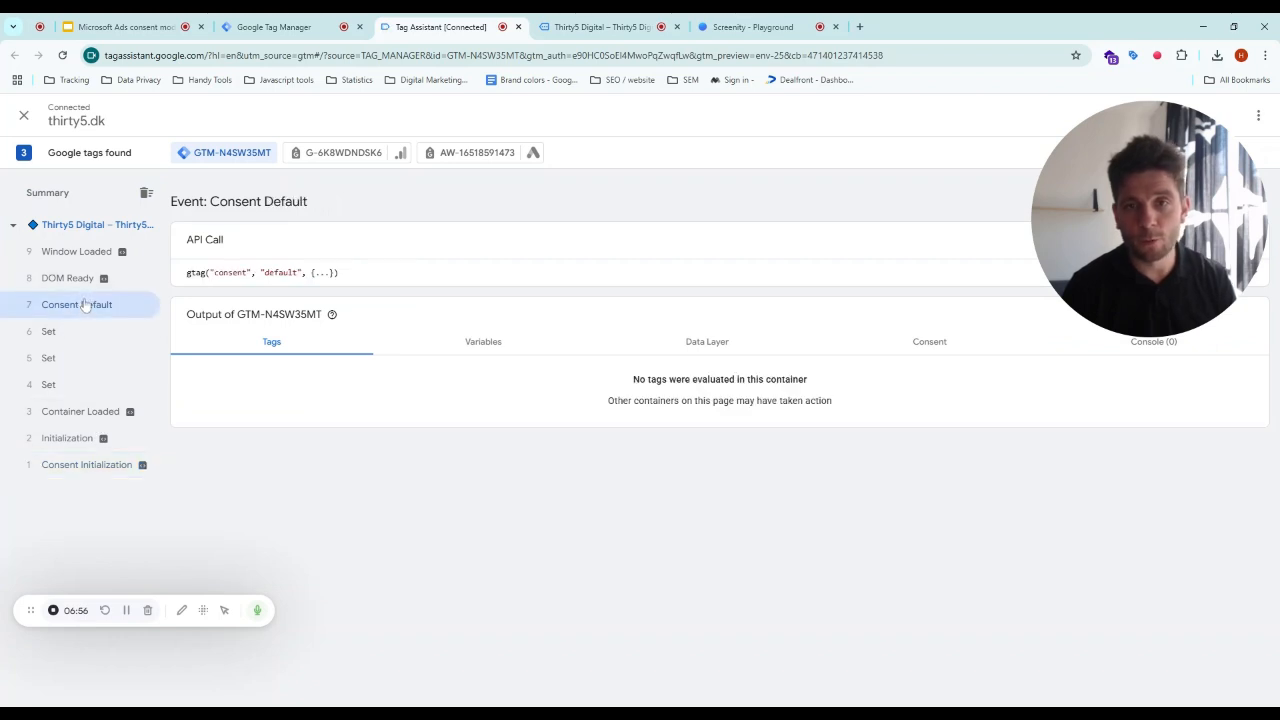
{"action": "left_click", "coordinate": [84, 285]}
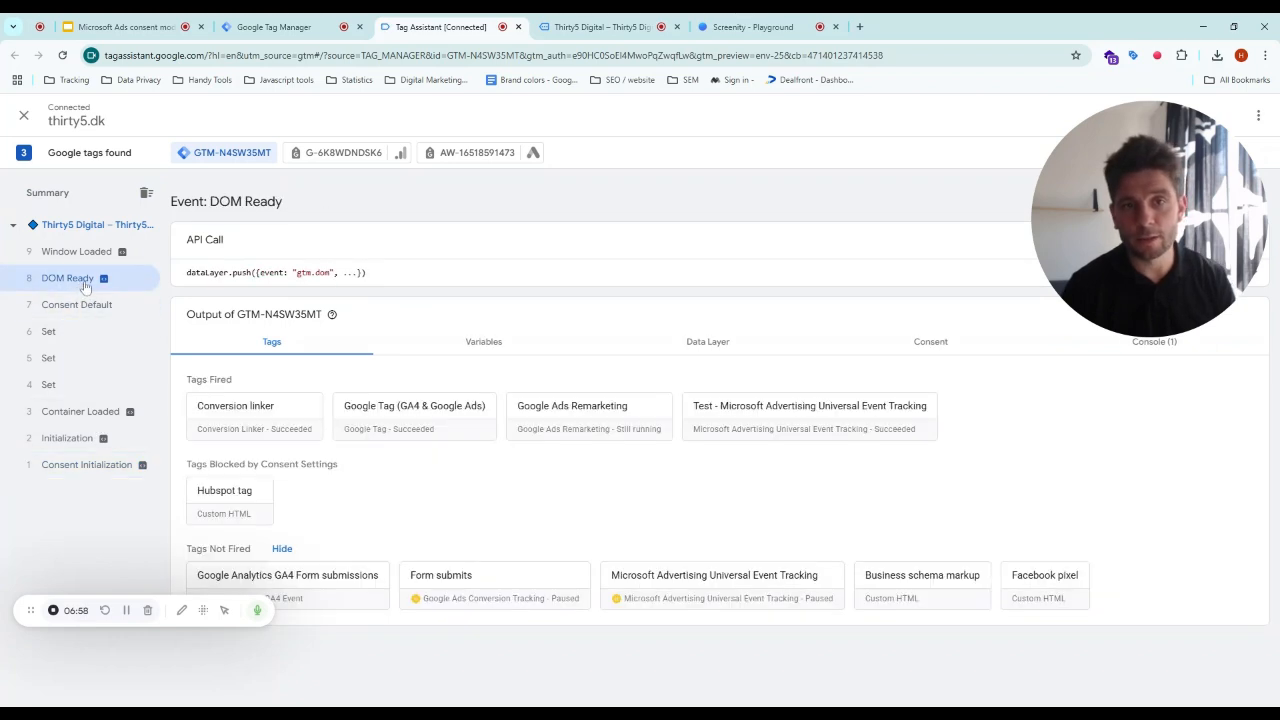
{"action": "left_click", "coordinate": [770, 422]}
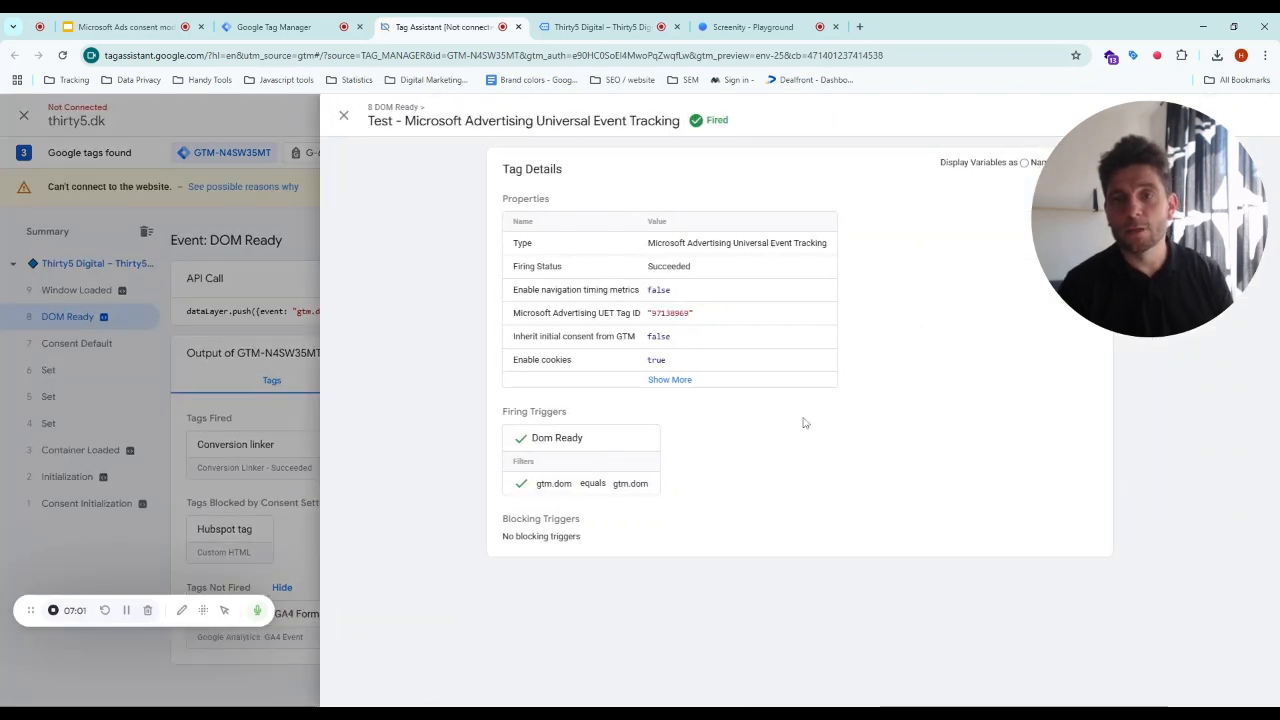
{"action": "left_click", "coordinate": [344, 116]}
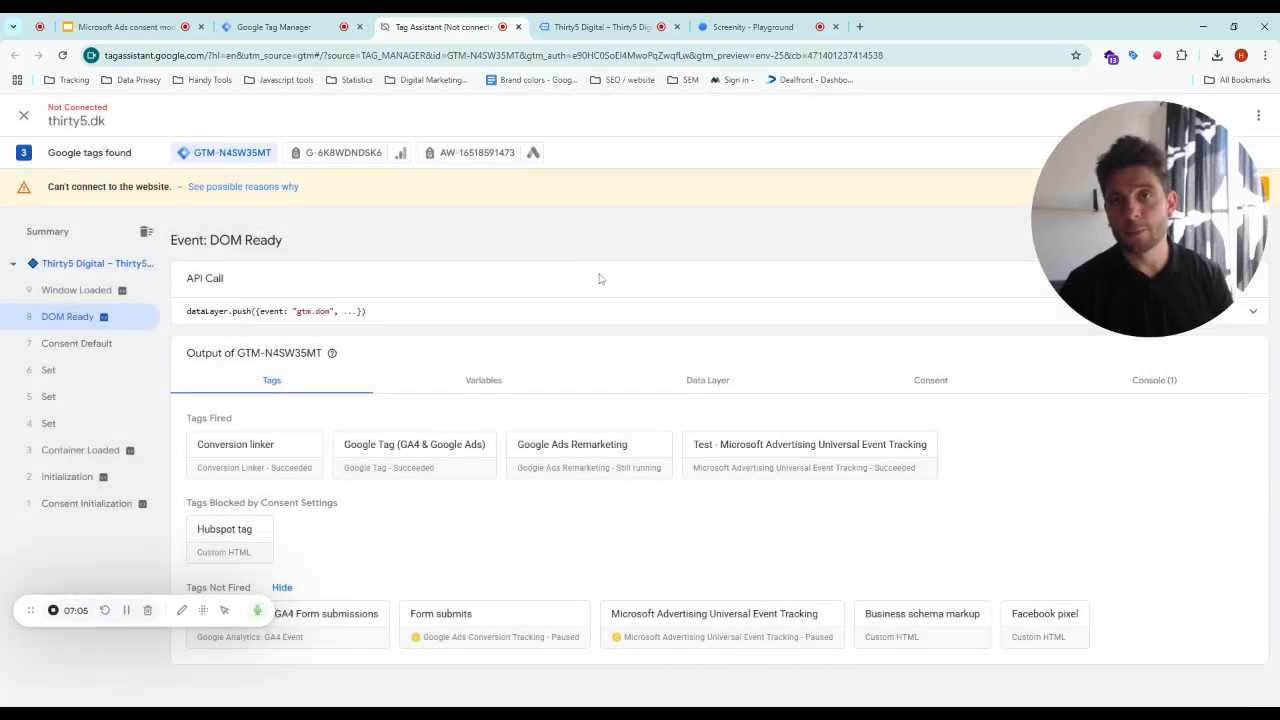
- Open developer tools on the site and view the cookies stored for thirty5.dk
{"action": "left_click", "coordinate": [594, 27]}
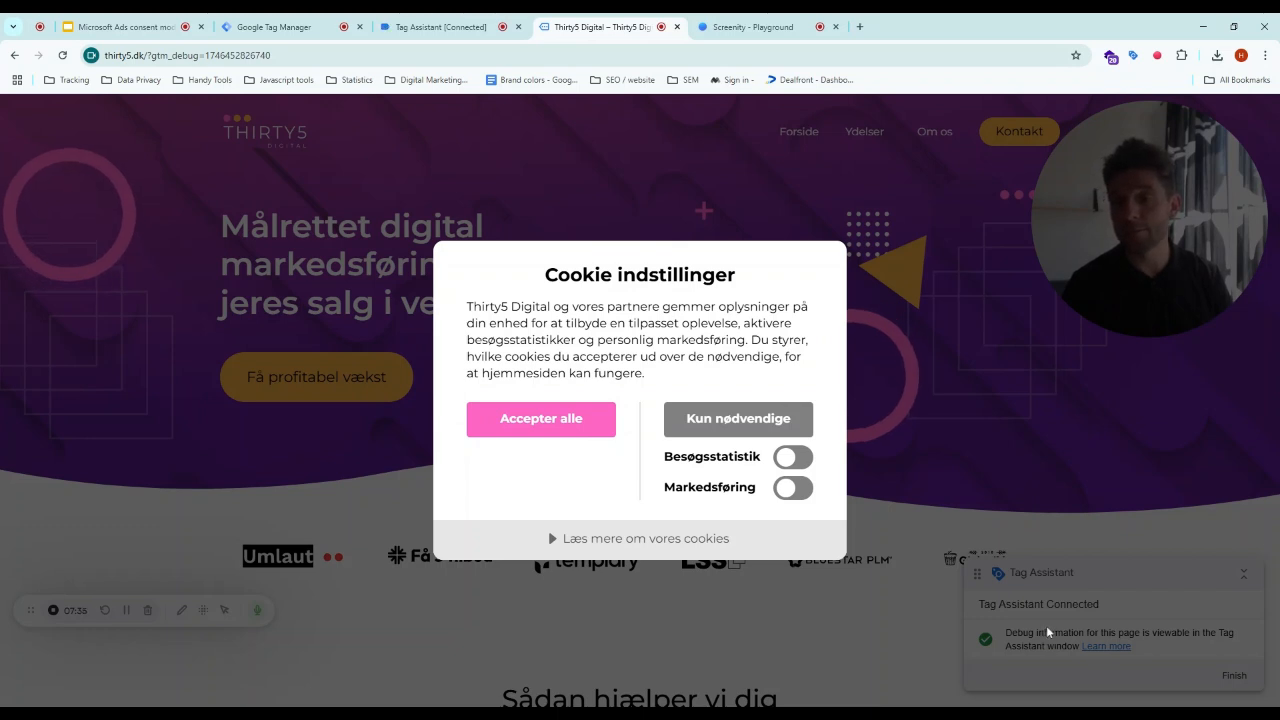
{"action": "key", "text": "F12"}
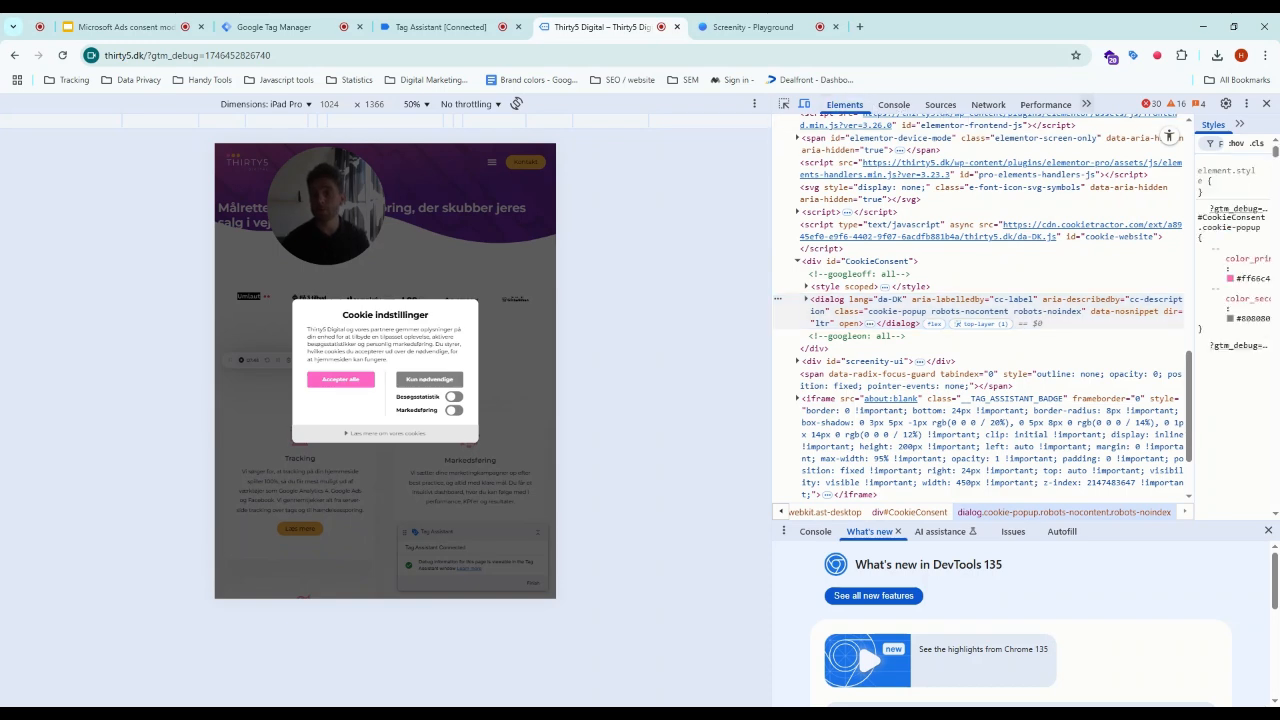
{"action": "left_click", "coordinate": [1118, 144]}
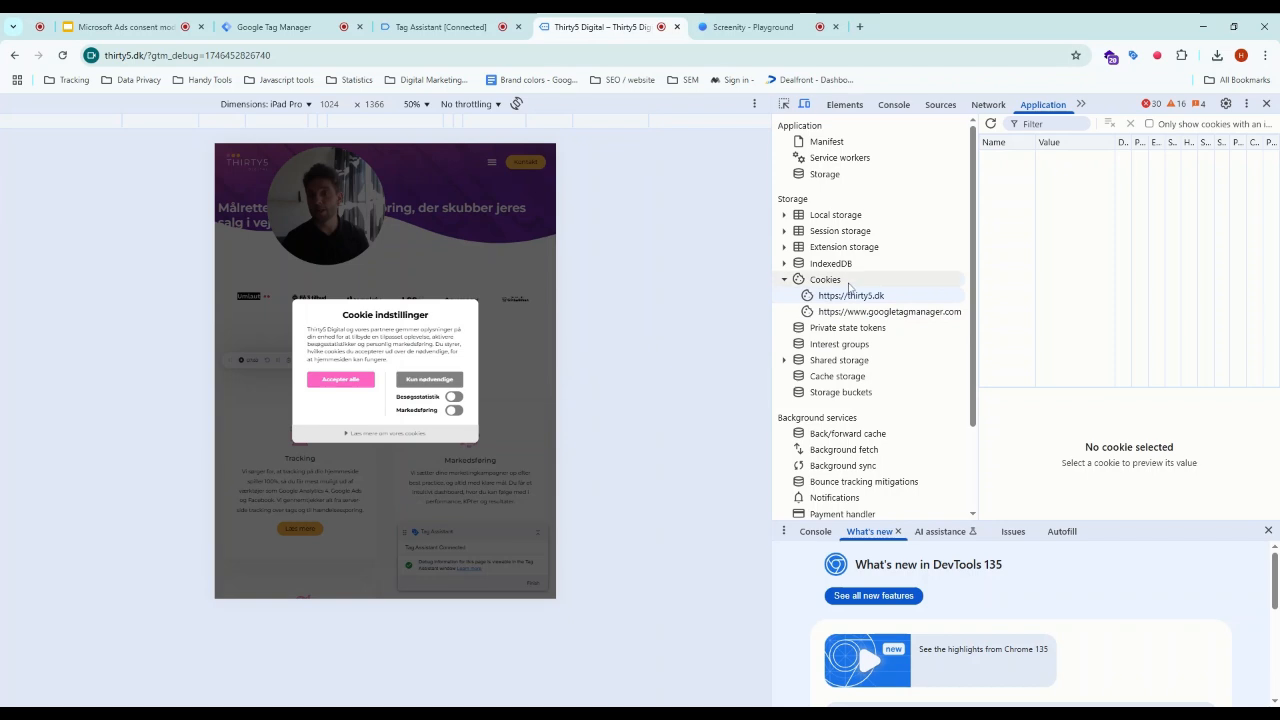
{"action": "left_click", "coordinate": [874, 313]}
{"action": "left_click", "coordinate": [873, 299]}
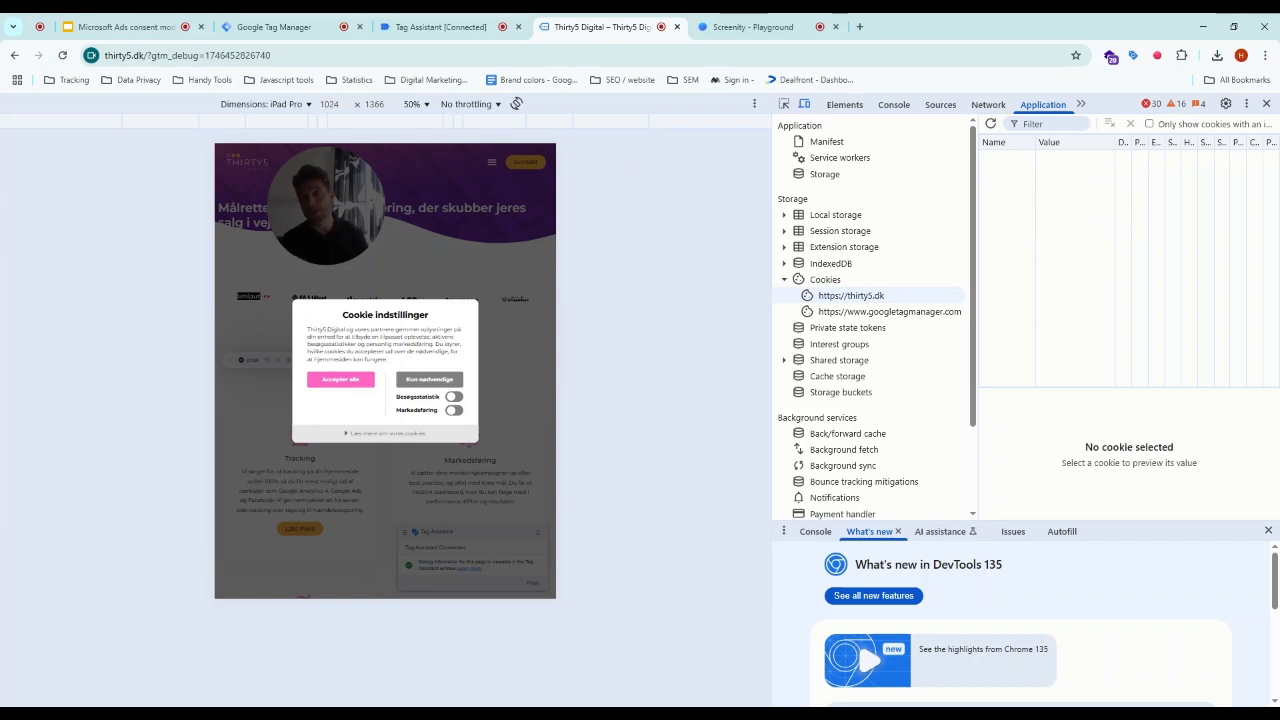
{"action": "left_click", "coordinate": [448, 27]}
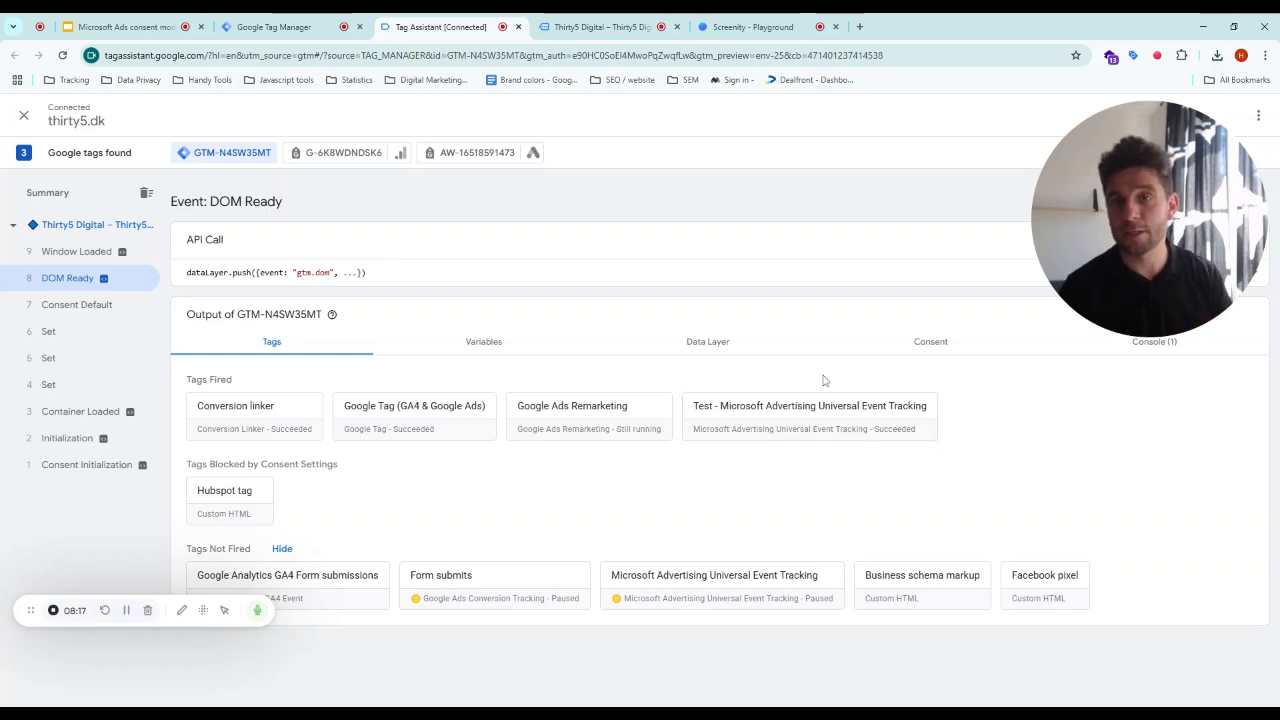
{"action": "left_click", "coordinate": [618, 20]}
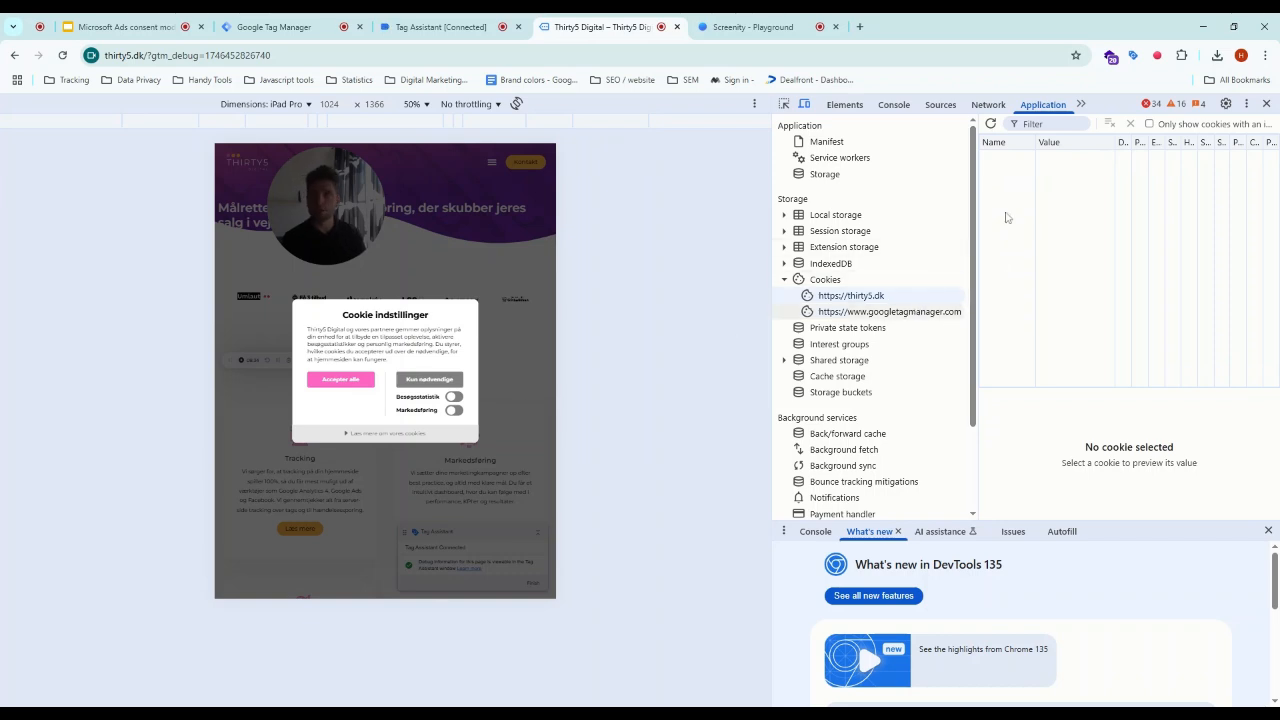
{"action": "left_click", "coordinate": [440, 27]}
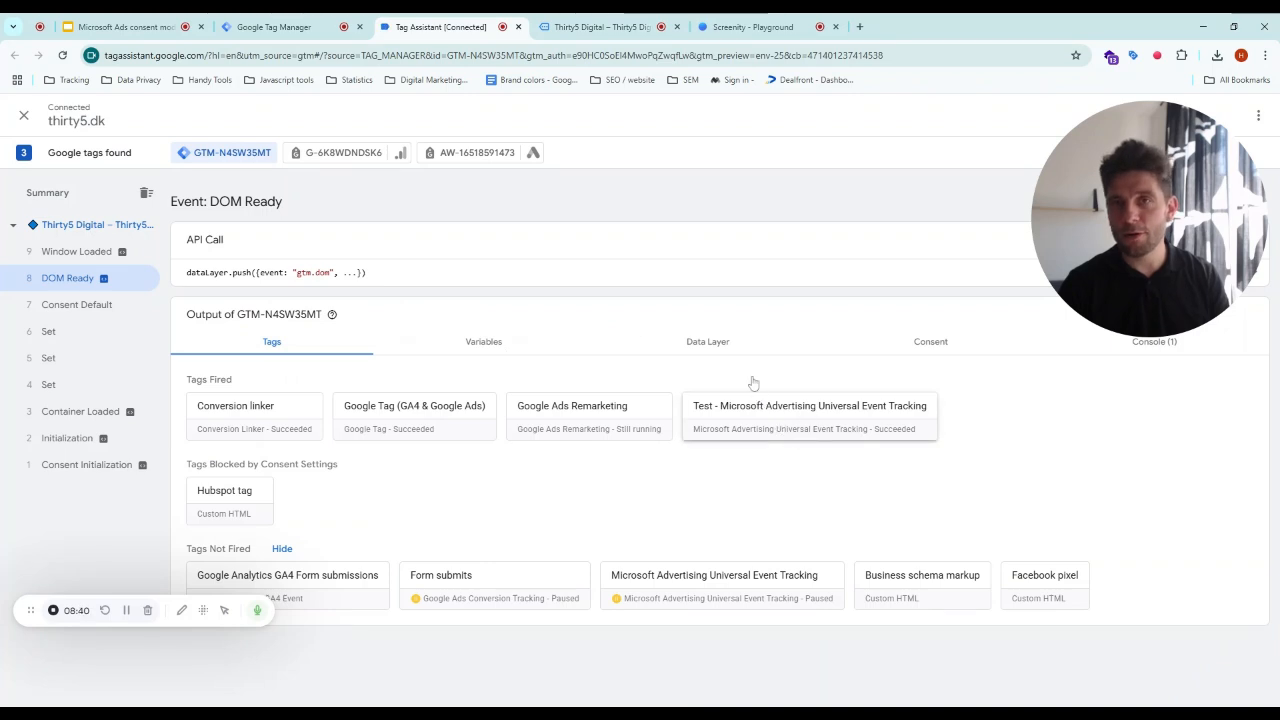
{"action": "left_click", "coordinate": [612, 27]}
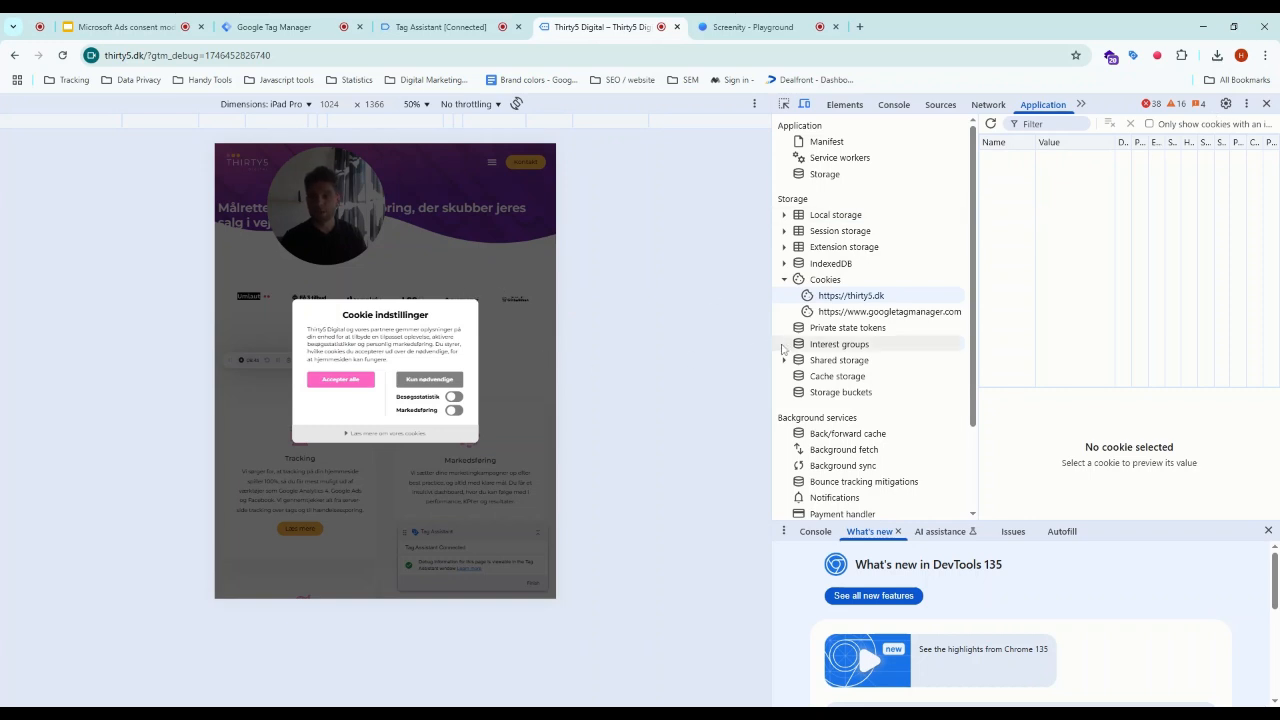
- Accept all cookies in the site's cookie banner and review the cookies stored for thirty5.dk
{"action": "left_click_drag", "start_coordinate": [770, 350], "coordinate": [858, 359]}
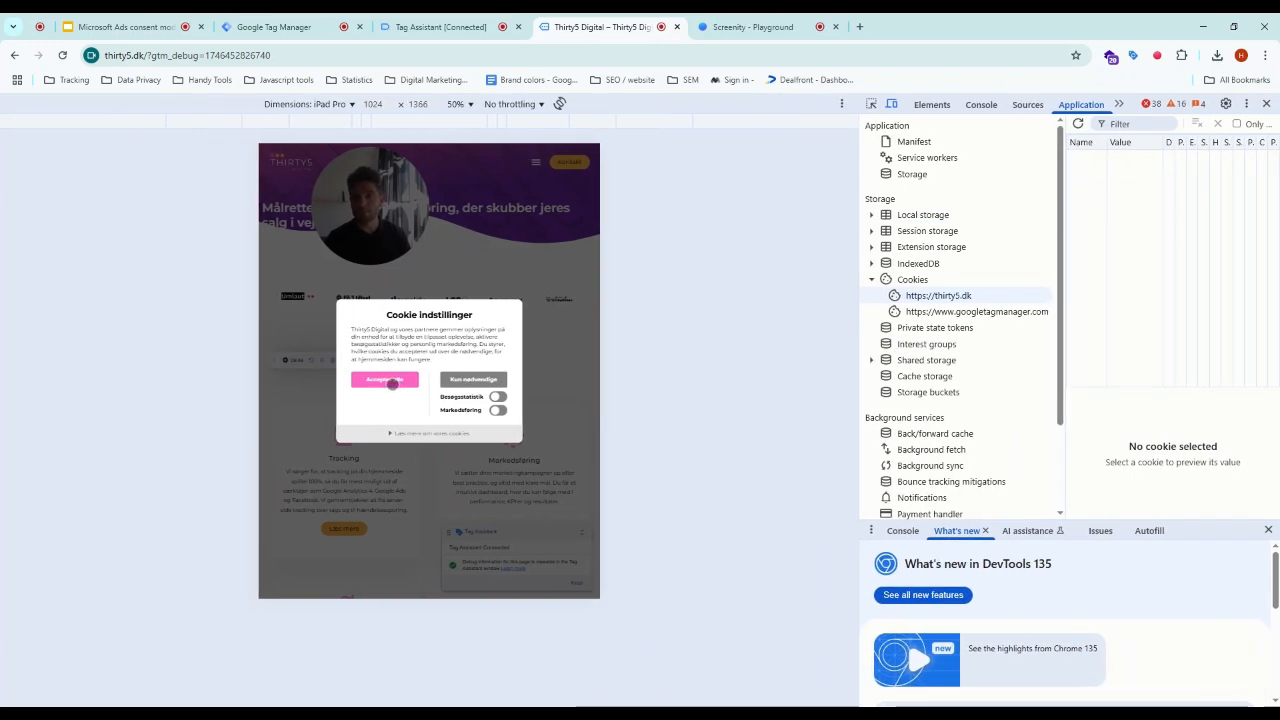
{"action": "left_click", "coordinate": [390, 381]}
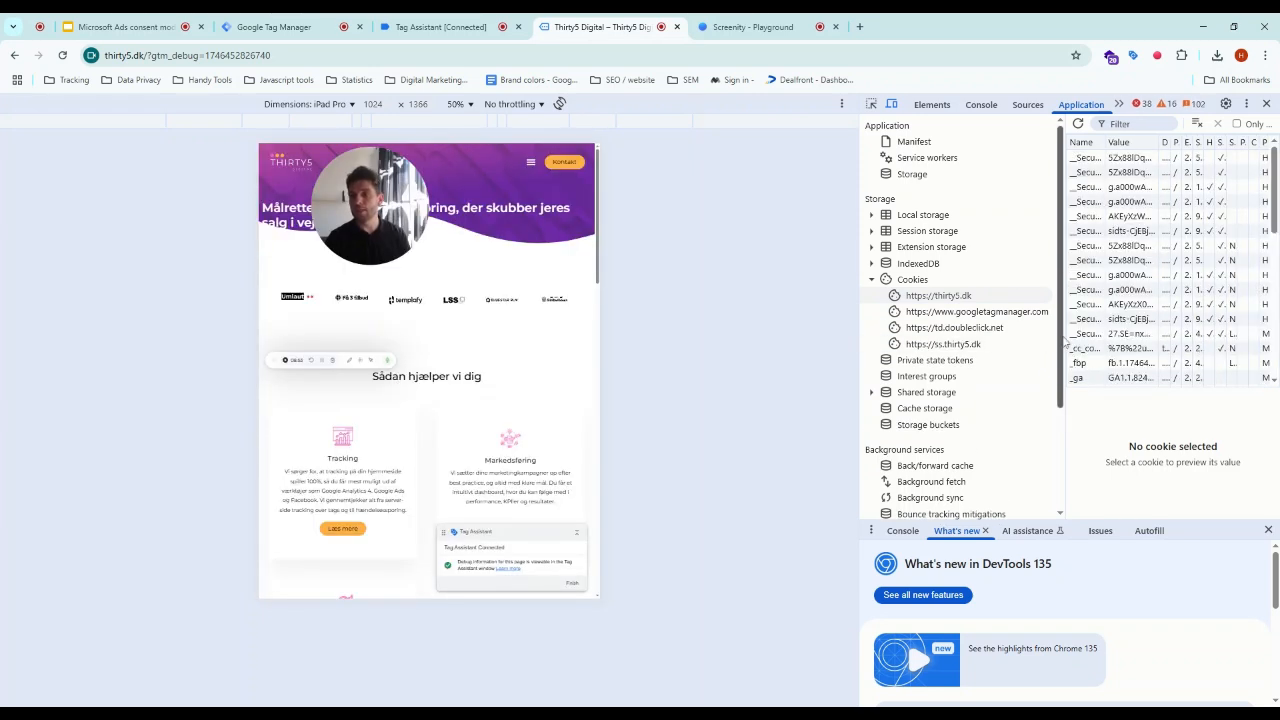
{"action": "left_click_drag", "start_coordinate": [1058, 336], "coordinate": [963, 330]}
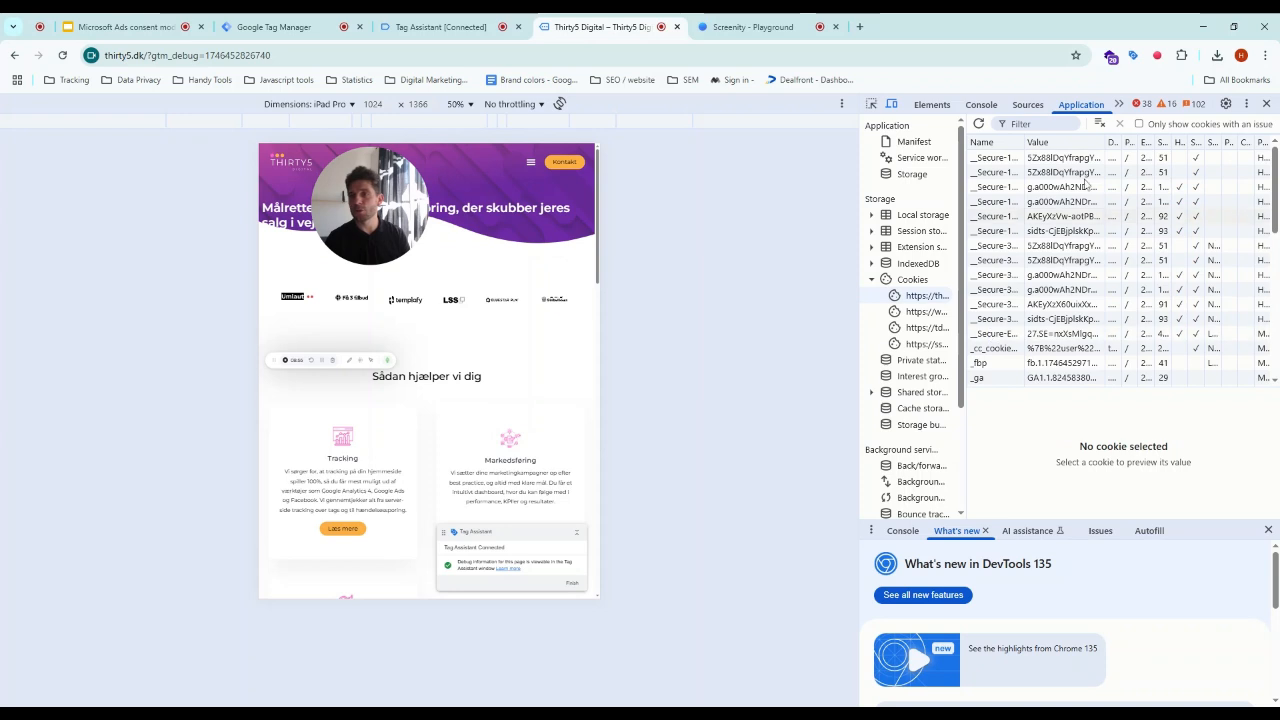
{"action": "scroll", "coordinate": [1127, 312], "scroll_direction": "down", "scroll_amount": 3}
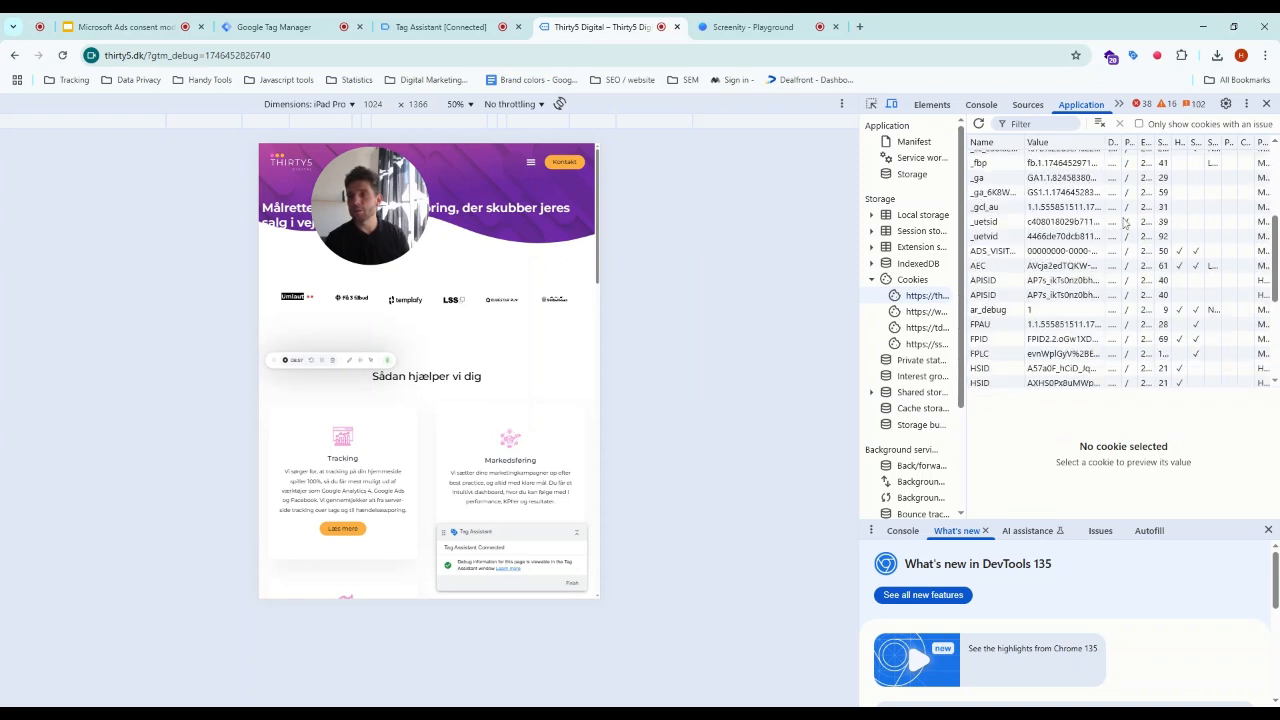
{"action": "scroll", "coordinate": [976, 213], "scroll_direction": "down", "scroll_amount": 3}
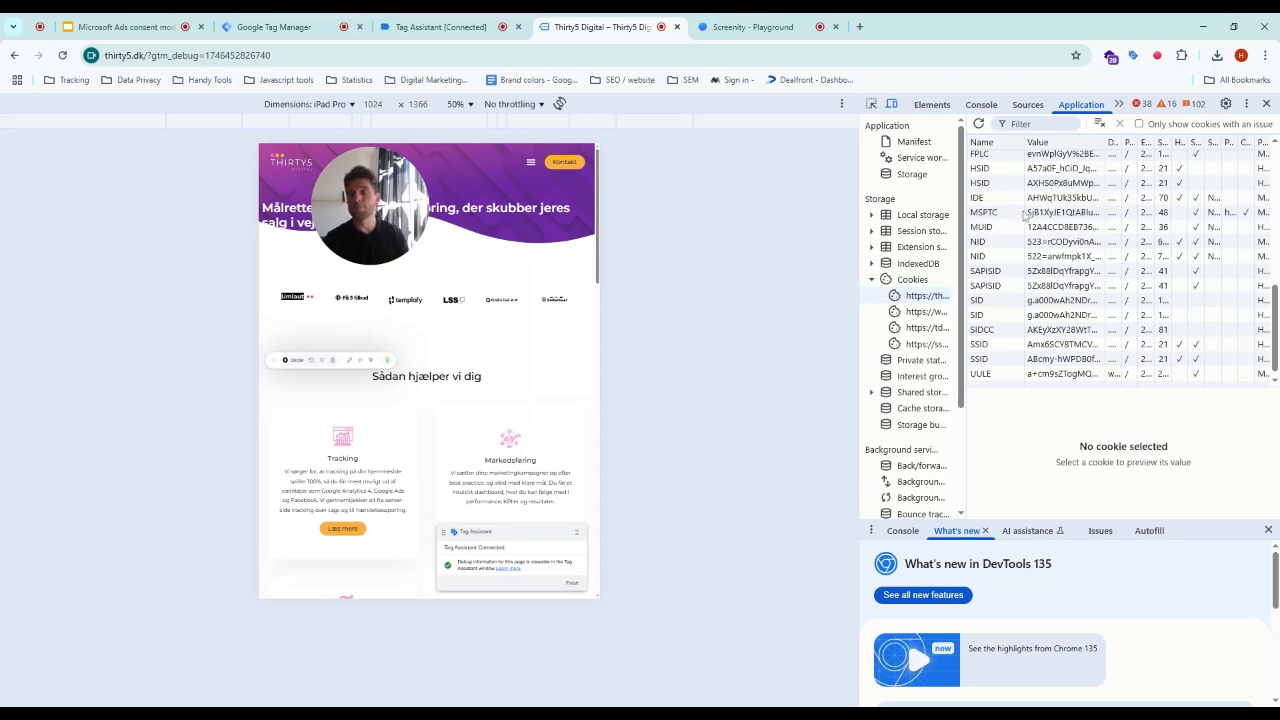
- Review the Consent Update event's consent states and the user_engagement event's tags in Tag Assistant
{"action": "left_click", "coordinate": [440, 27]}
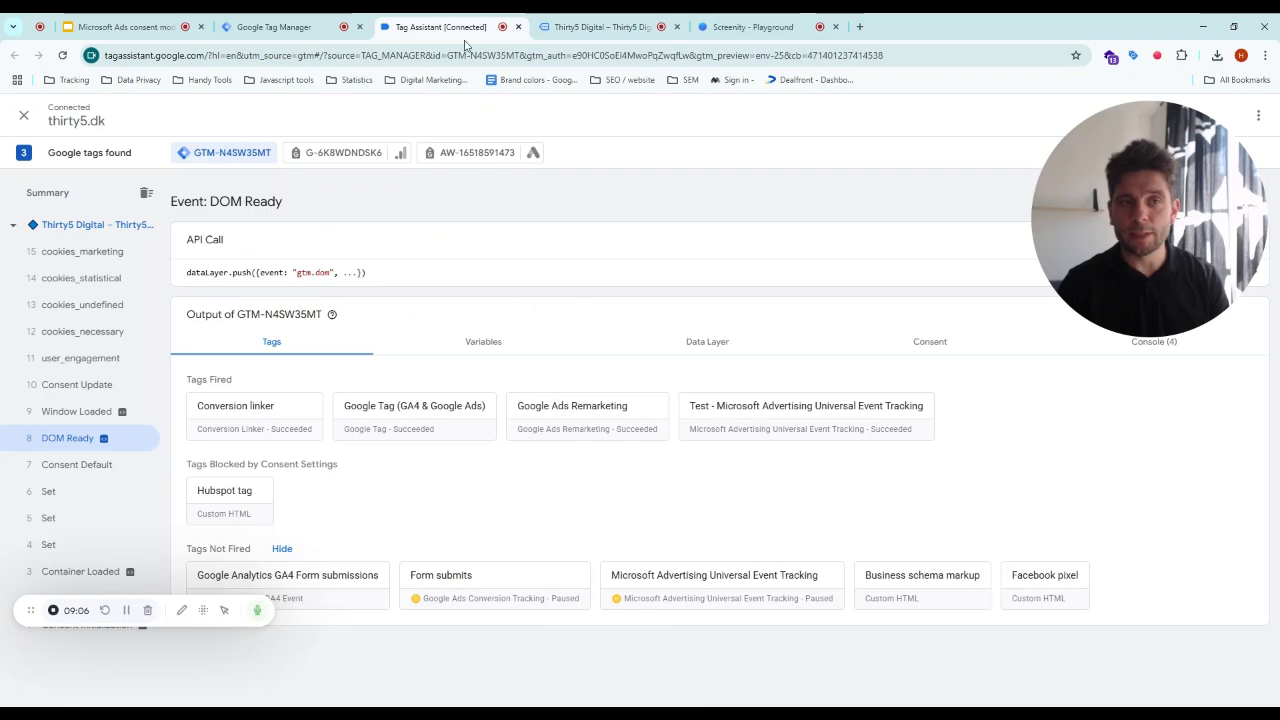
{"action": "left_click", "coordinate": [98, 396]}
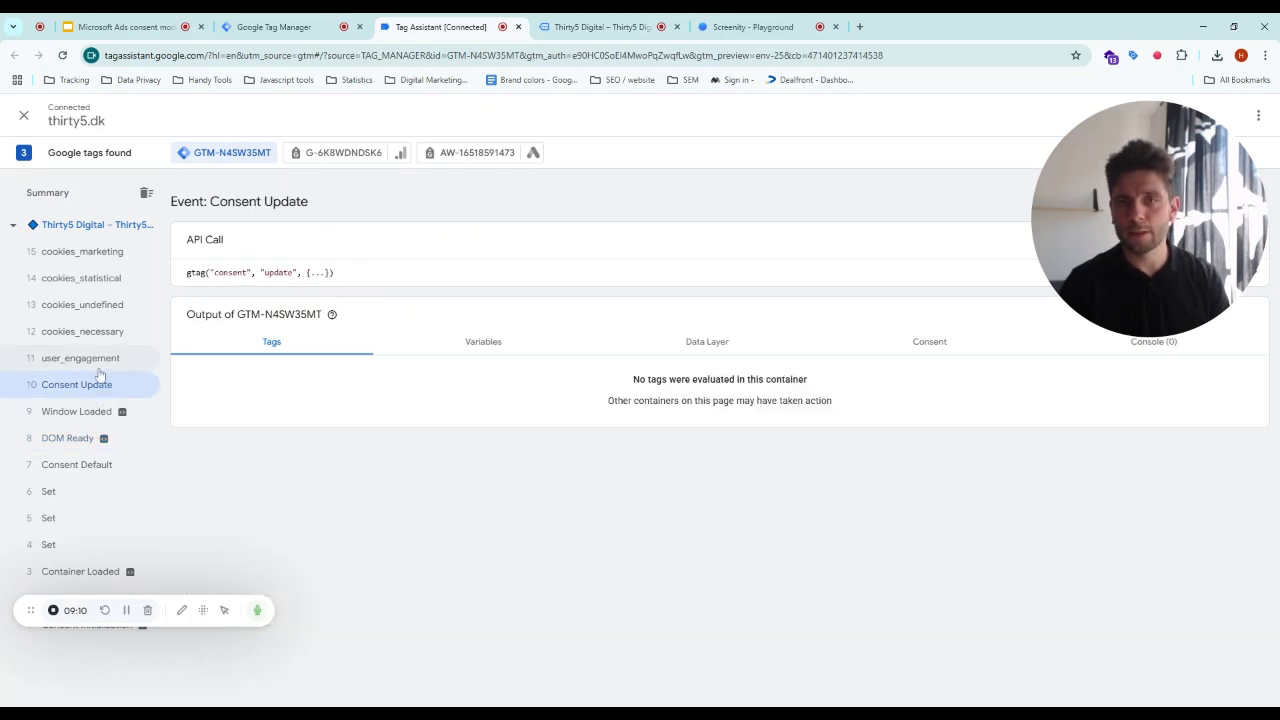
{"action": "left_click", "coordinate": [941, 350]}
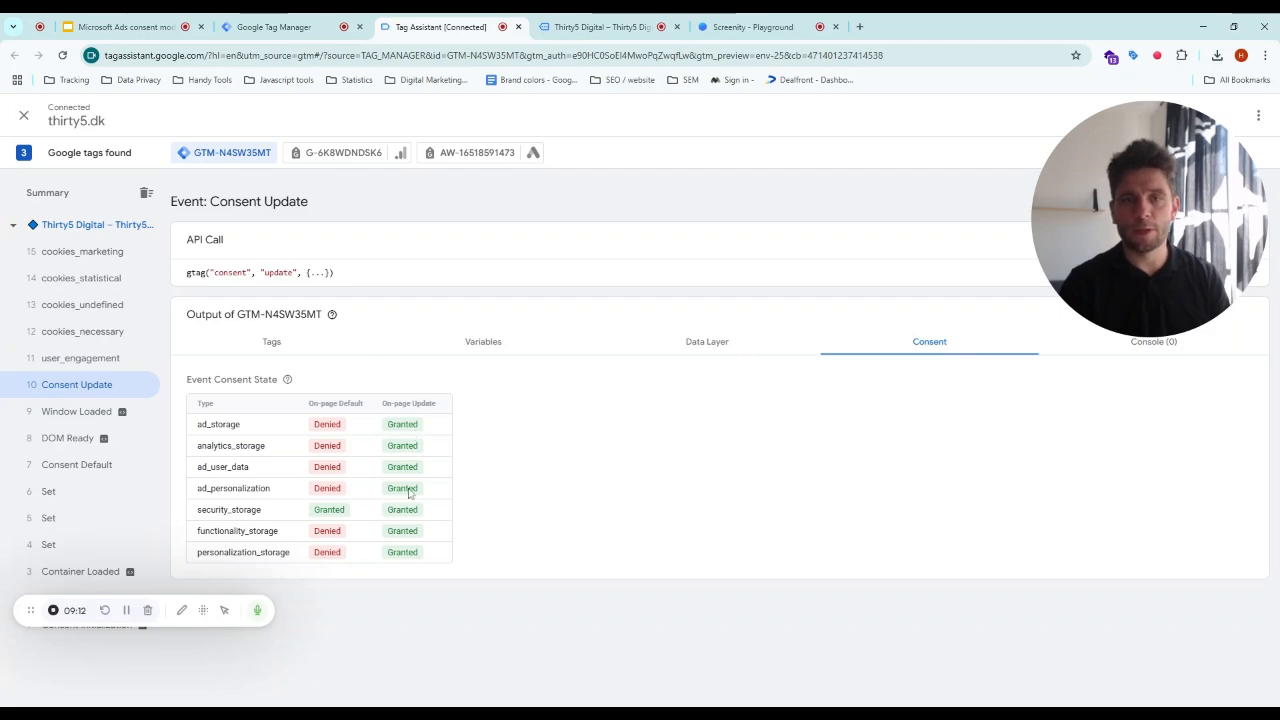
{"action": "left_click", "coordinate": [78, 360]}
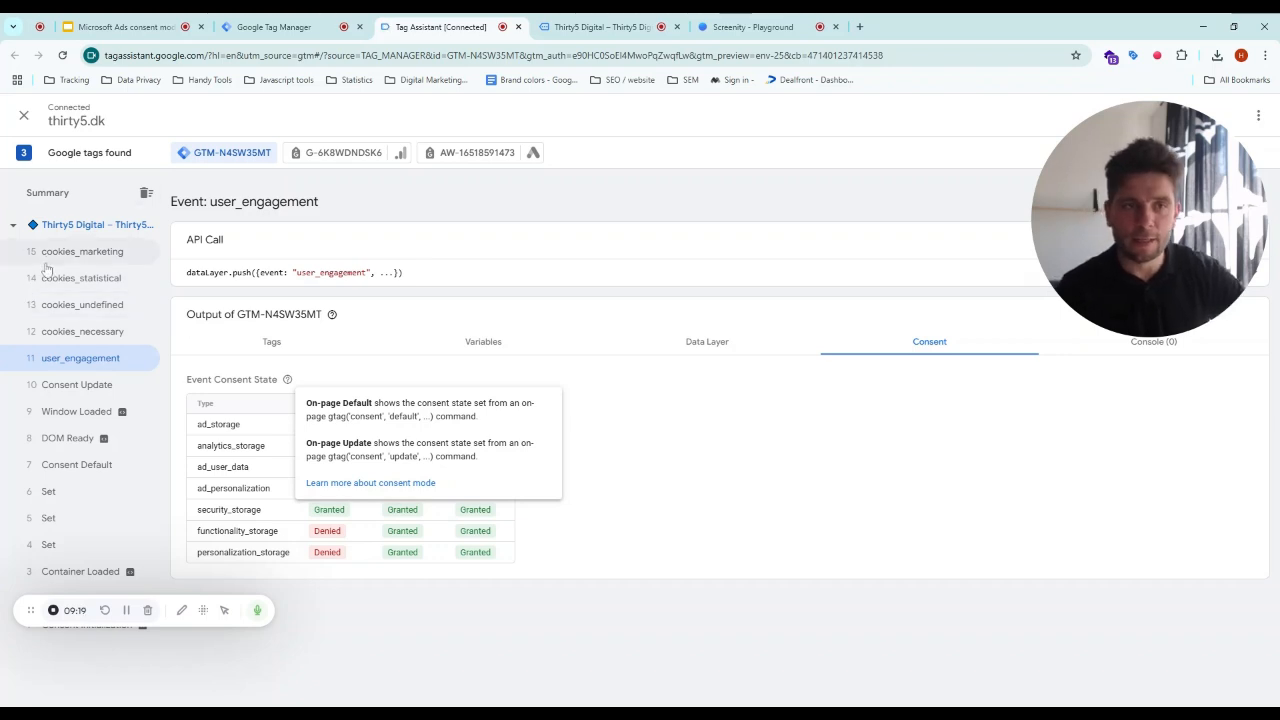
{"action": "left_click", "coordinate": [276, 341]}
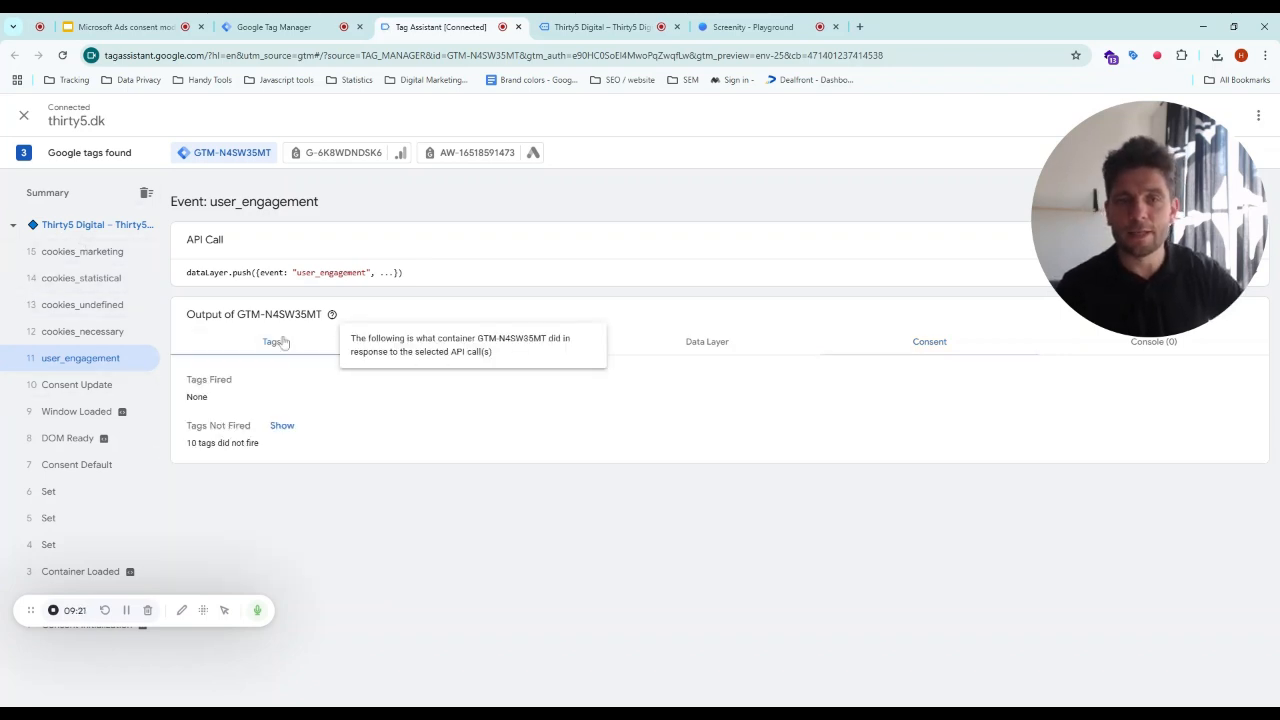
- Open the page summary in Tag Assistant and review the details of the Test - Microsoft Advertising Universal Event Tracking tag
{"action": "left_click", "coordinate": [104, 256]}
{"action": "left_click", "coordinate": [110, 228]}
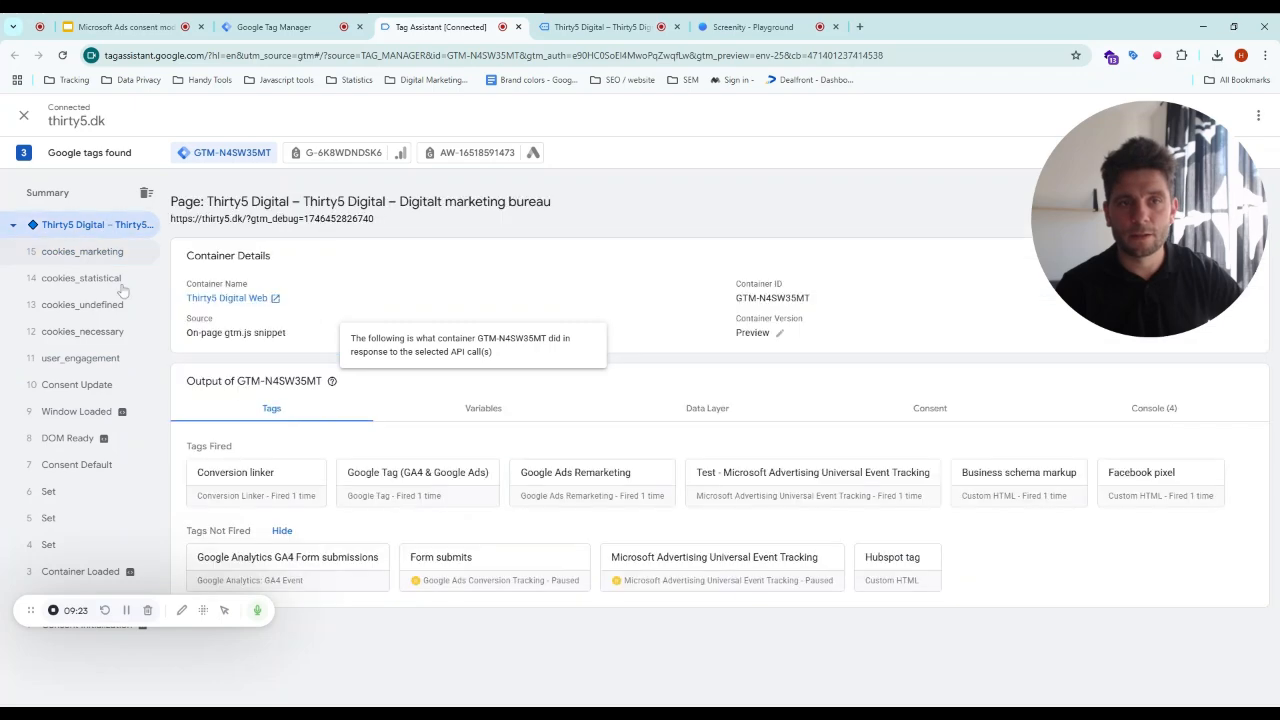
{"action": "left_click", "coordinate": [876, 508]}
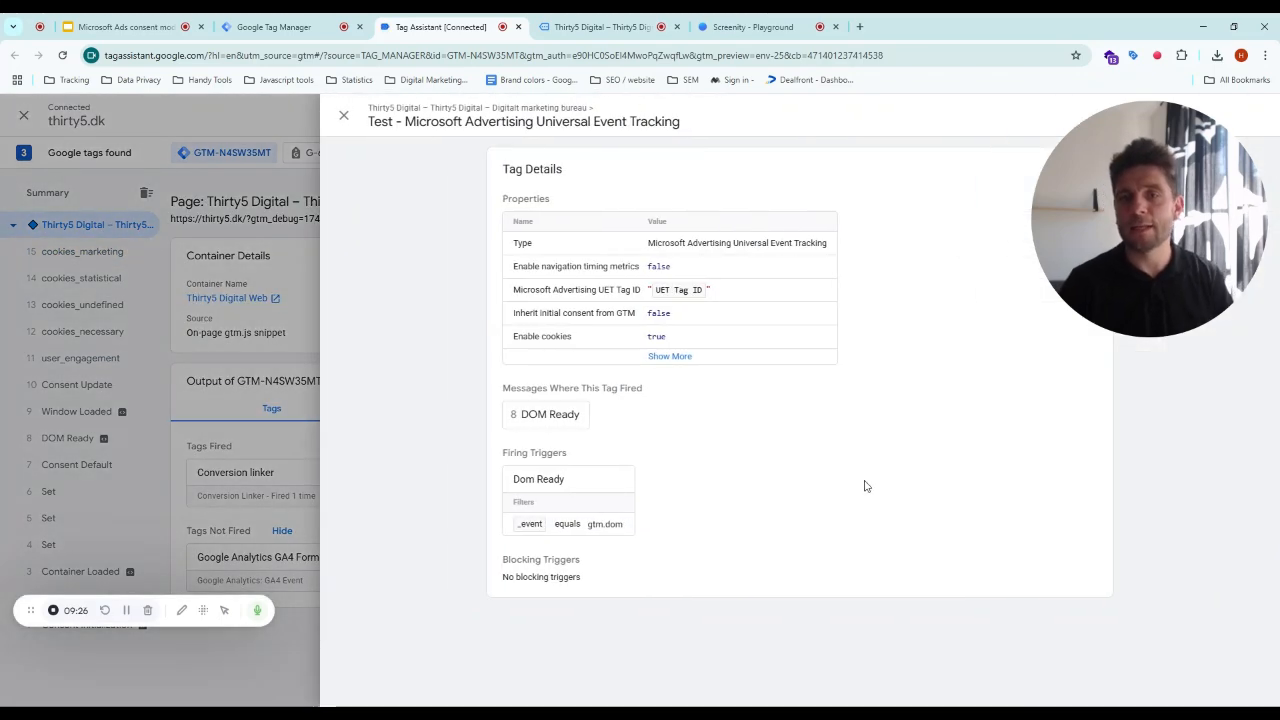
{"action": "left_click", "coordinate": [343, 116]}
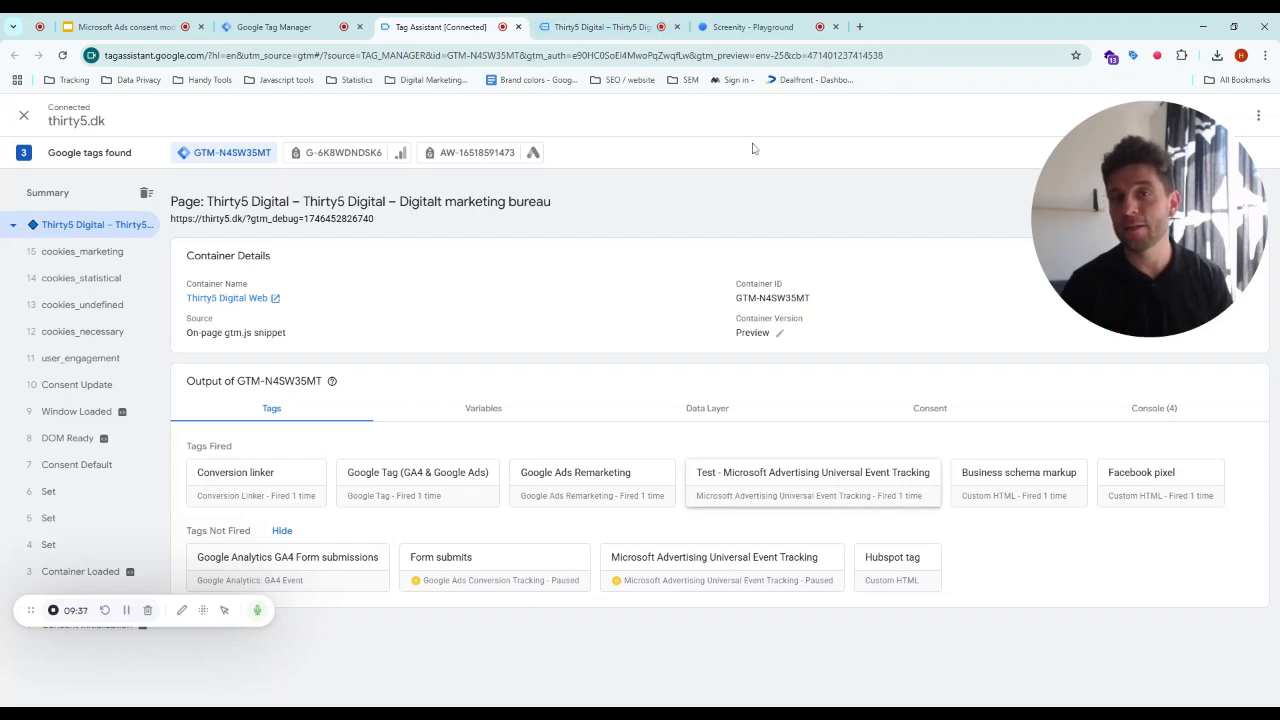
- Switch between the site, Tag Assistant and the Google Tag Manager tags list to review the setup
{"action": "left_click", "coordinate": [609, 27]}
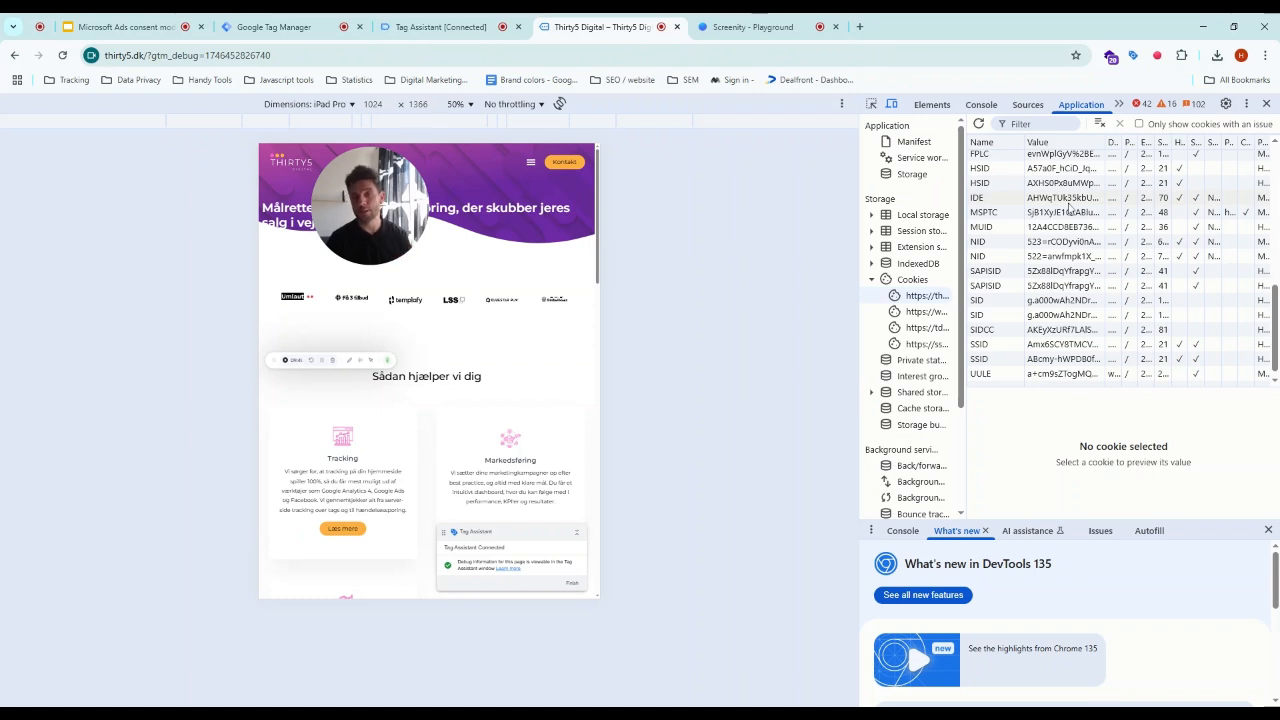
{"action": "left_click", "coordinate": [466, 32]}
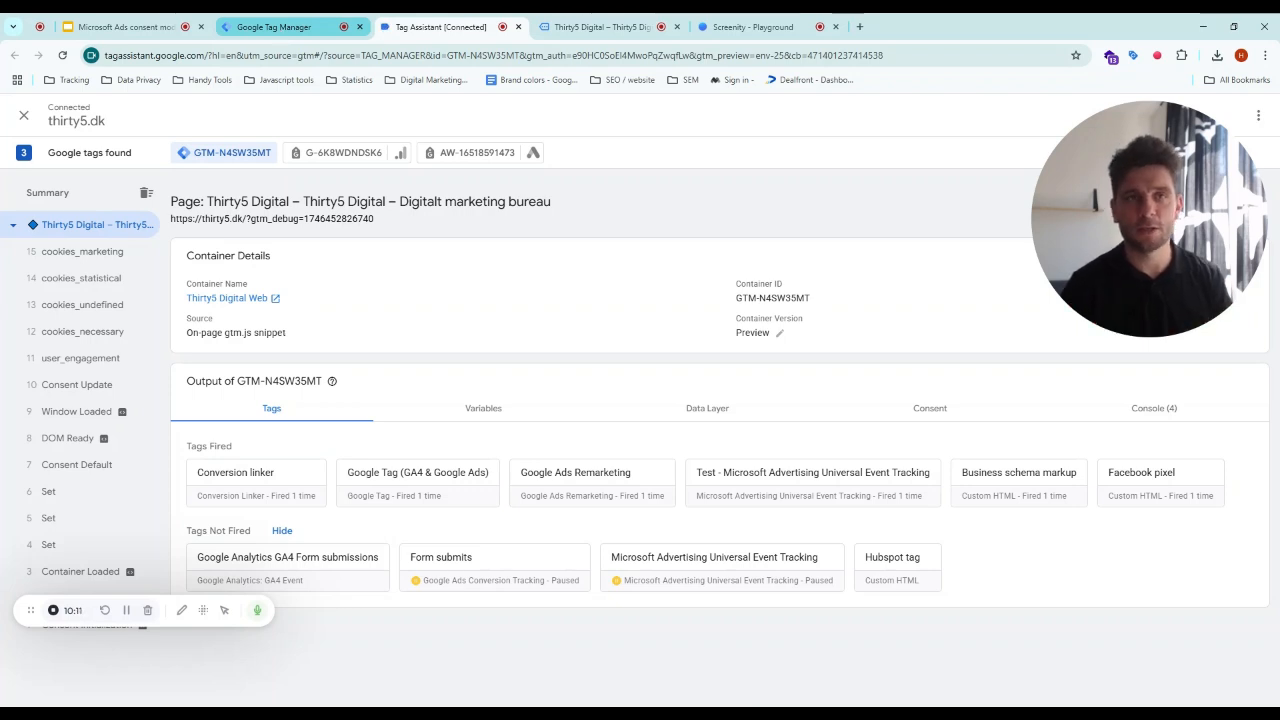
{"action": "left_click", "coordinate": [281, 28]}
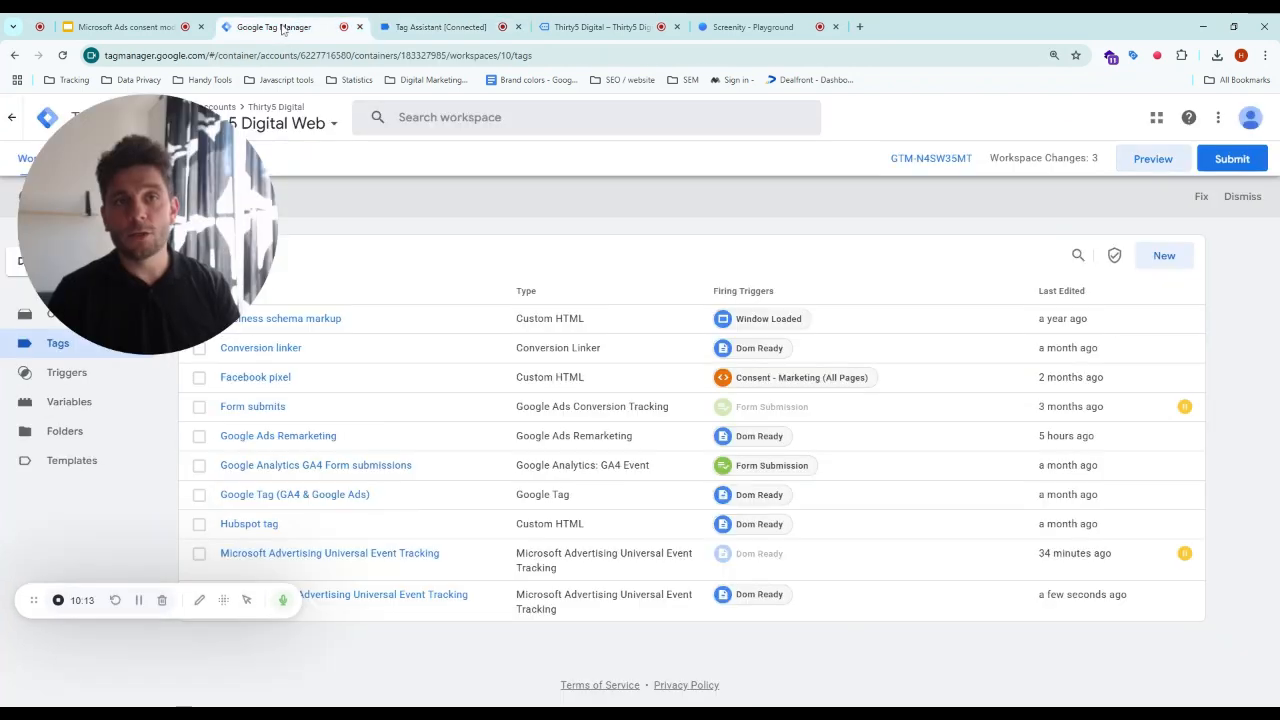
- Switch to the Microsoft Ads consent mode presentation and look through its prerequisites and consent mode prices slides
{"action": "left_click", "coordinate": [136, 34]}
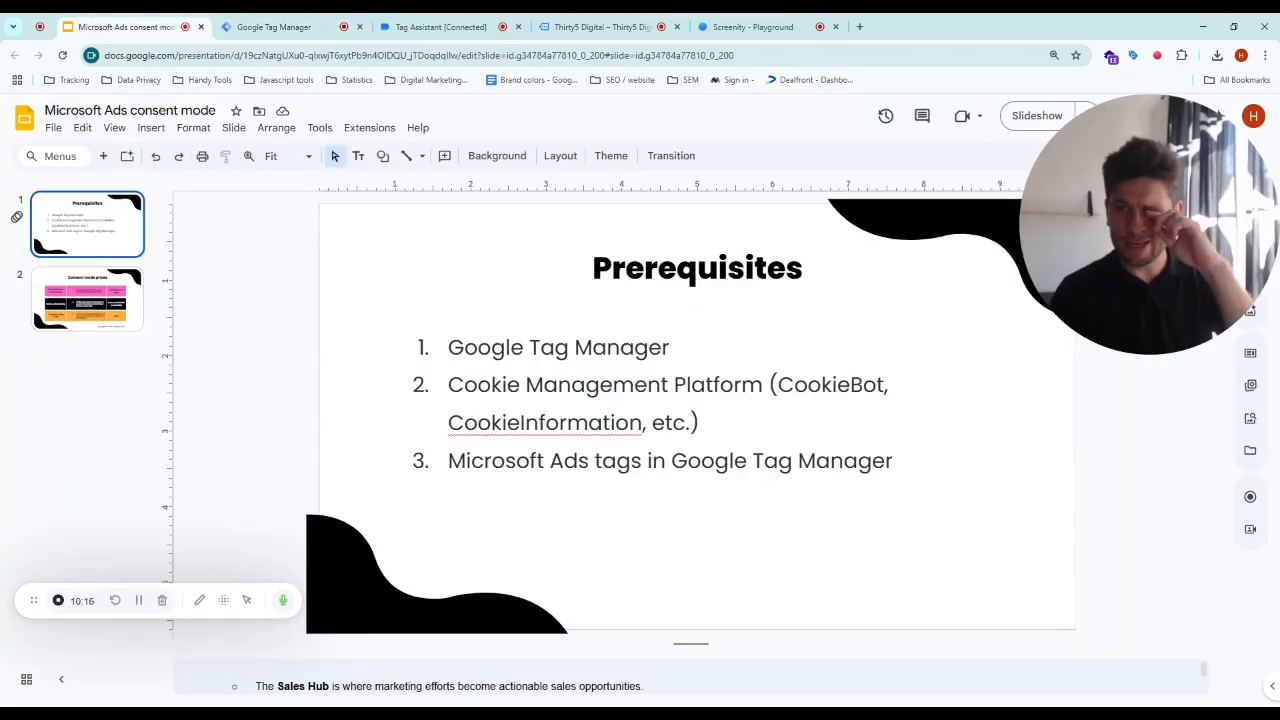
{"action": "key", "text": "Down"}
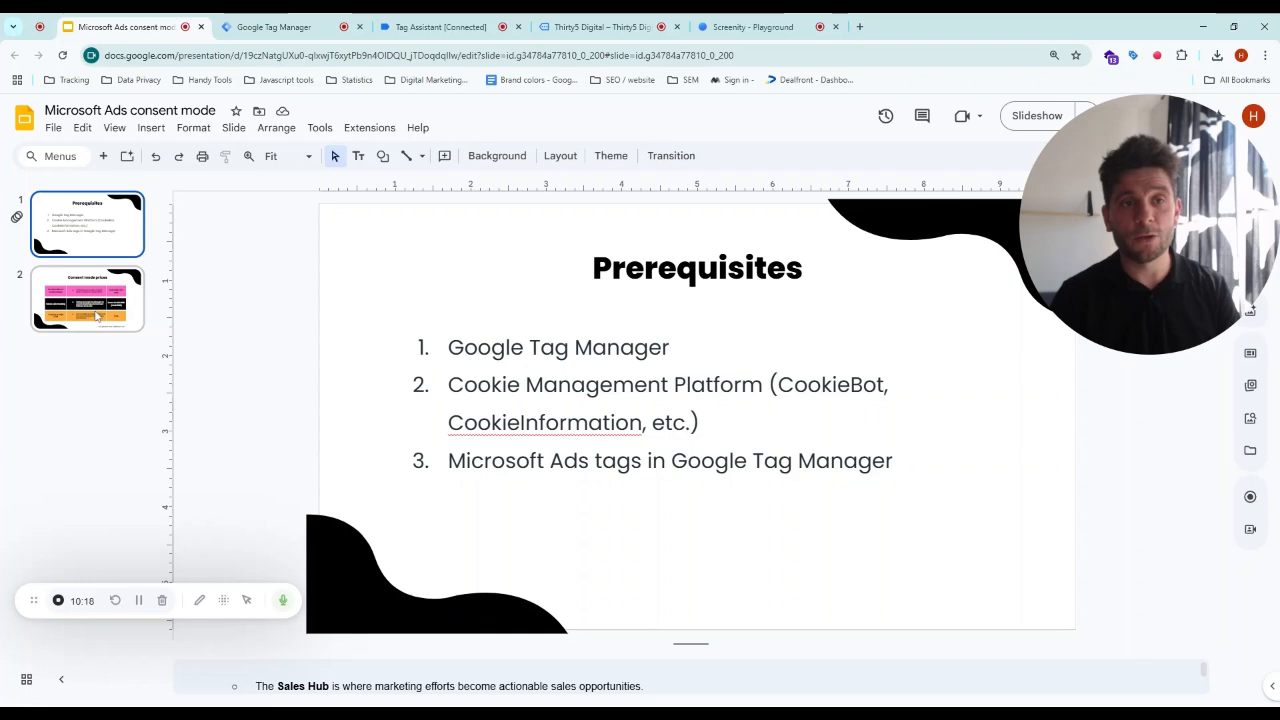
{"action": "mouse_move", "coordinate": [1165, 281]}
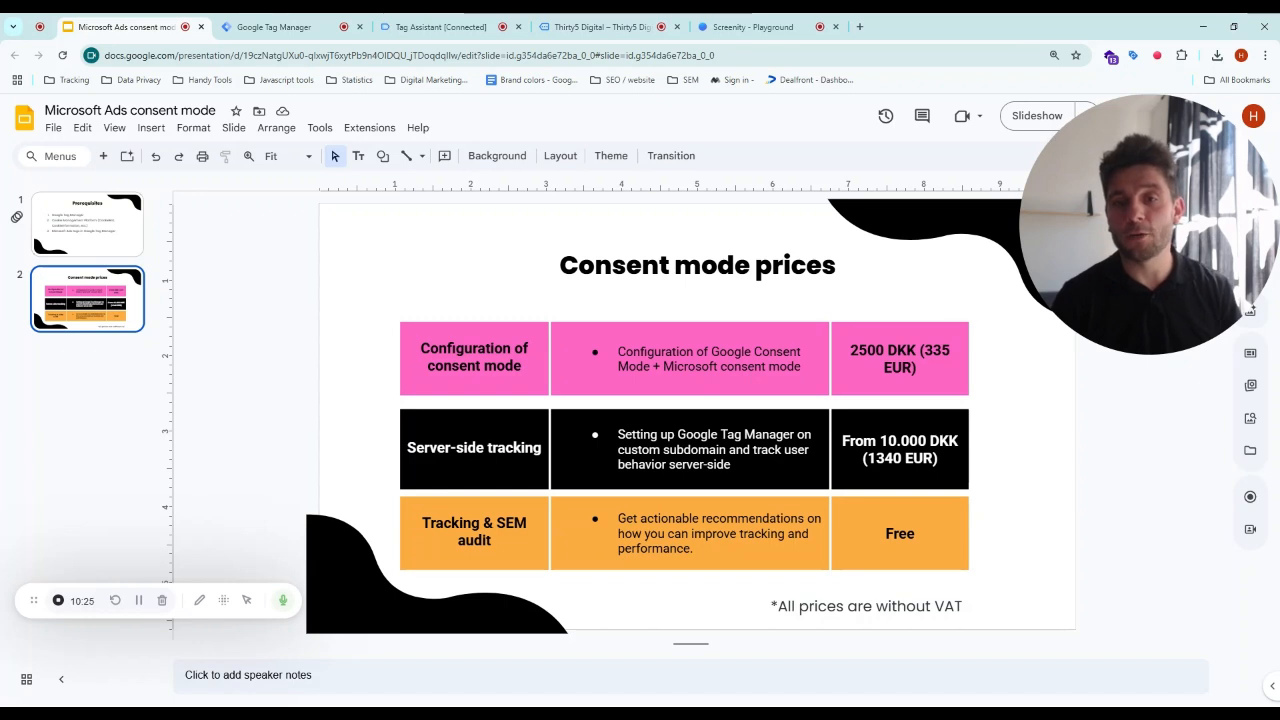
{"action": "triple_click", "coordinate": [709, 360]}
{"action": "left_click", "coordinate": [1003, 453]}
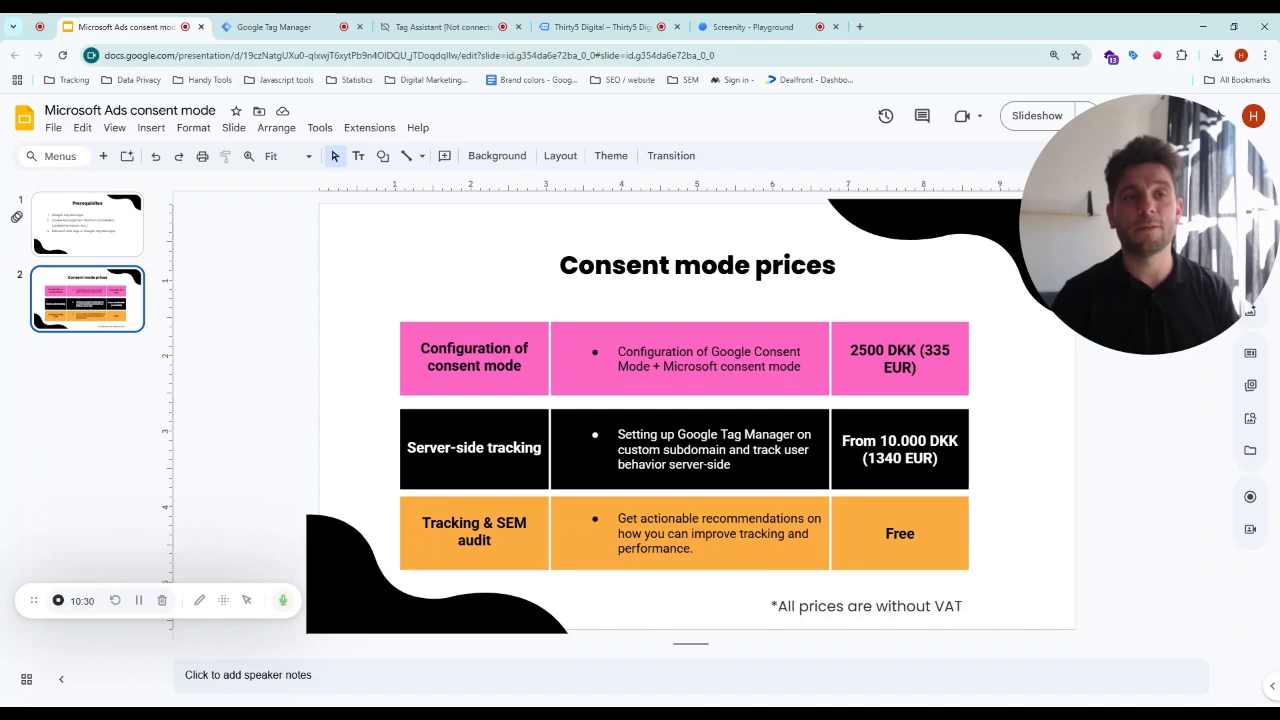
{"action": "left_click", "coordinate": [97, 226]}
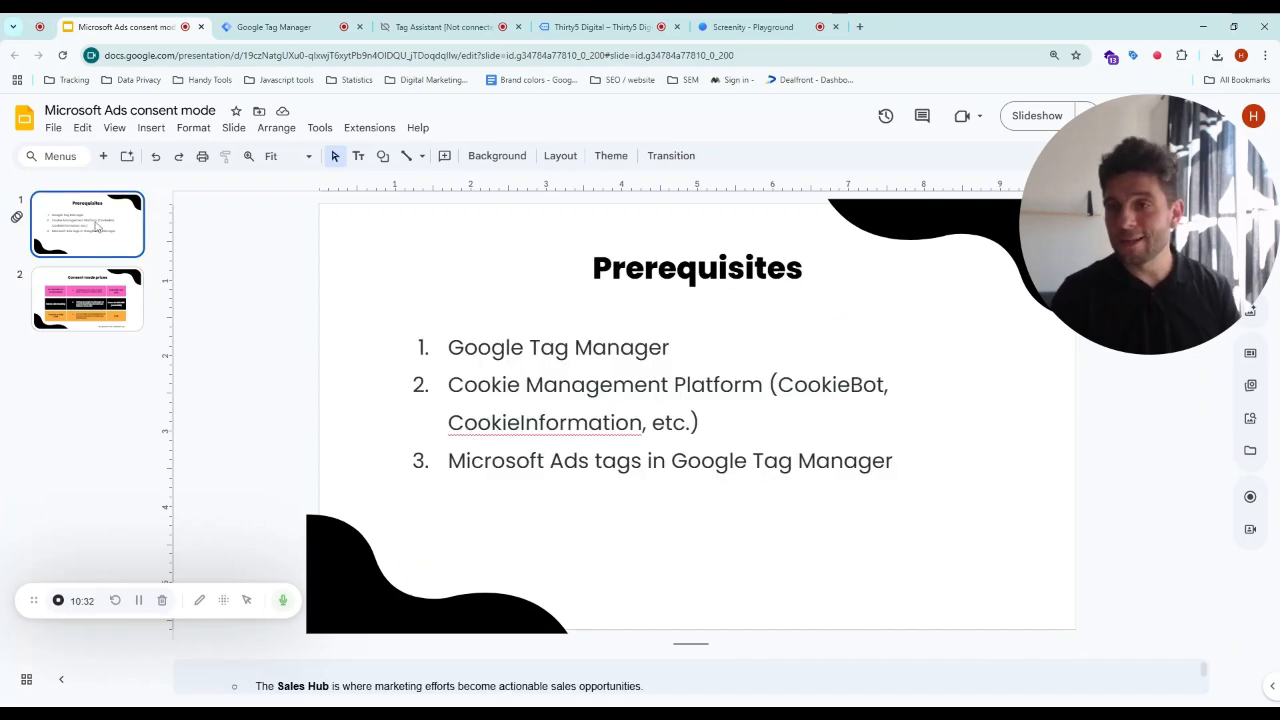